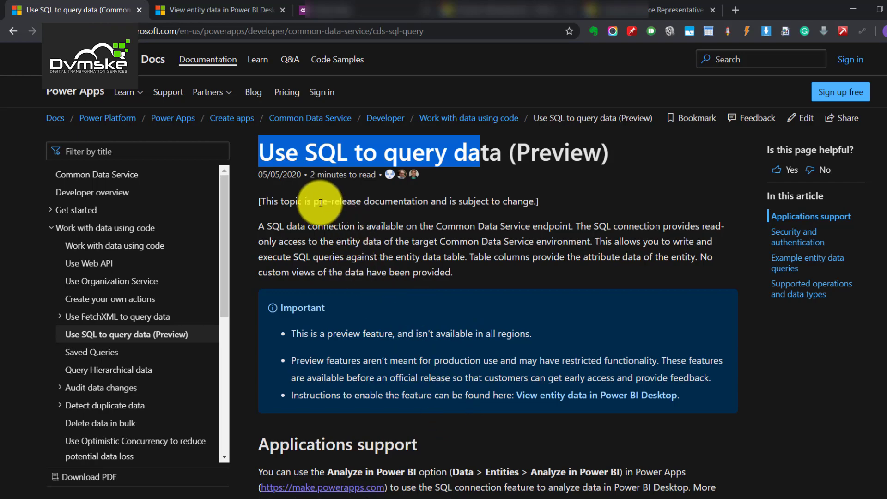
- Read the TDS endpoint article's introduction and Important notes in the docs
{"action": "left_click", "coordinate": [260, 155]}
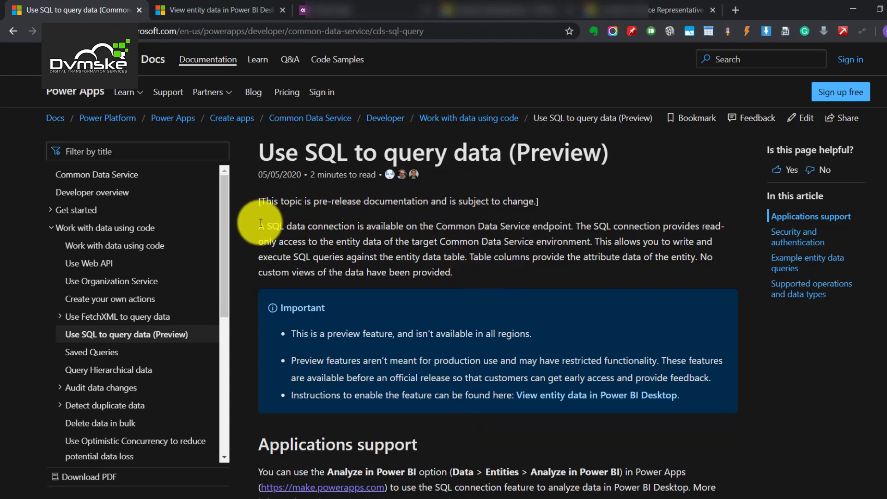
{"action": "left_click_drag", "start_coordinate": [261, 222], "coordinate": [507, 285]}
{"action": "left_click", "coordinate": [463, 272]}
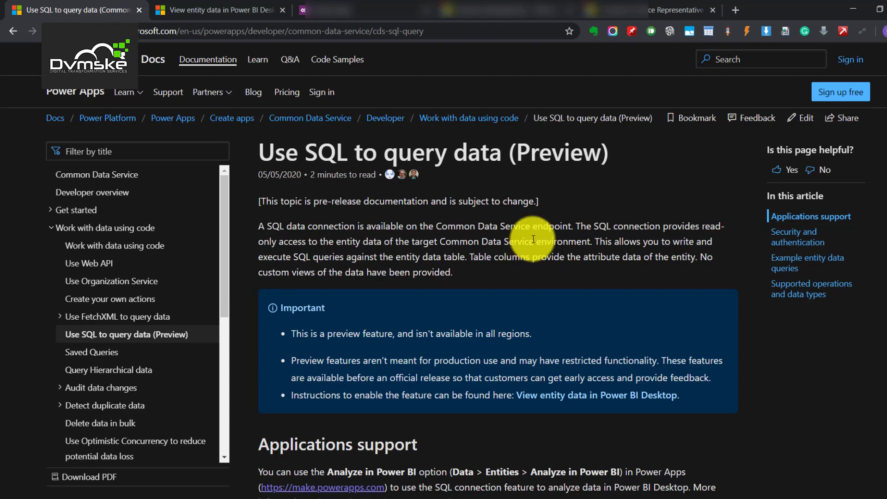
{"action": "left_click_drag", "start_coordinate": [255, 148], "coordinate": [522, 348]}
{"action": "left_click", "coordinate": [530, 172]}
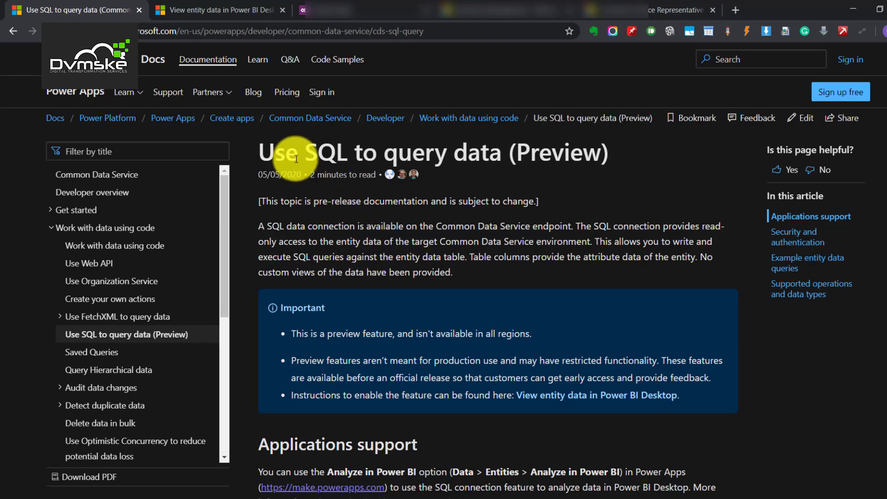
- Scroll through the rest of the article and return to its title
{"action": "scroll", "coordinate": [424, 242], "scroll_direction": "down", "scroll_amount": 7}
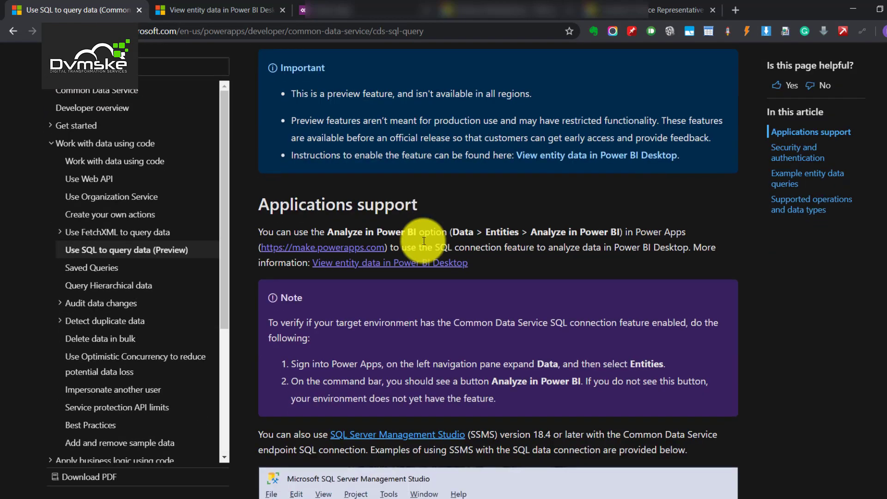
{"action": "scroll", "coordinate": [424, 241], "scroll_direction": "up", "scroll_amount": 8}
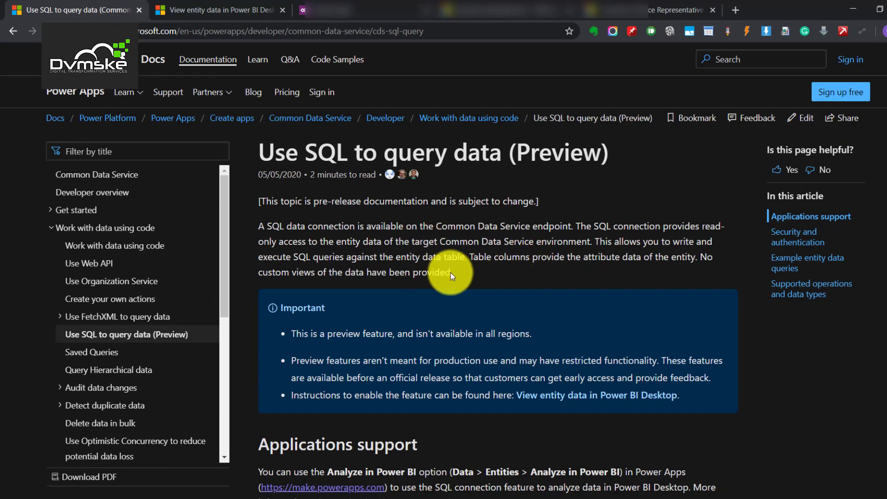
{"action": "scroll", "coordinate": [426, 277], "scroll_direction": "down", "scroll_amount": 7}
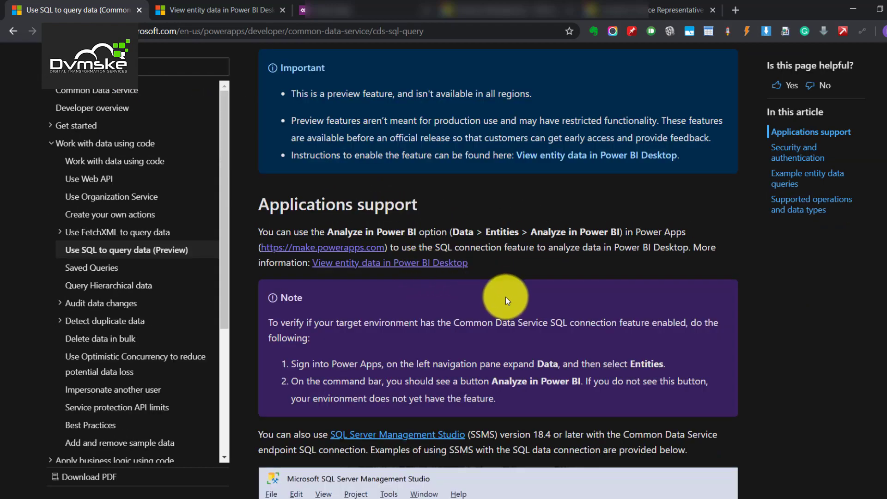
{"action": "scroll", "coordinate": [506, 296], "scroll_direction": "down", "scroll_amount": 3}
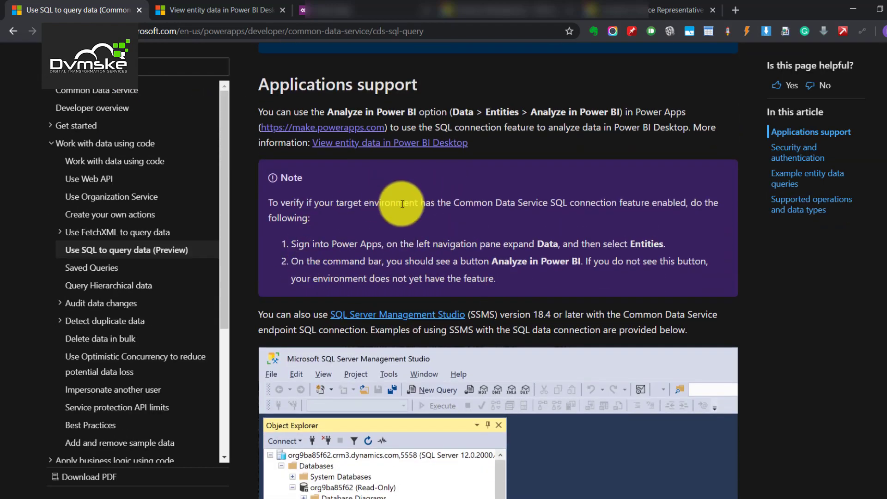
{"action": "scroll", "coordinate": [417, 239], "scroll_direction": "up", "scroll_amount": 5}
{"action": "scroll", "coordinate": [418, 239], "scroll_direction": "up", "scroll_amount": 3}
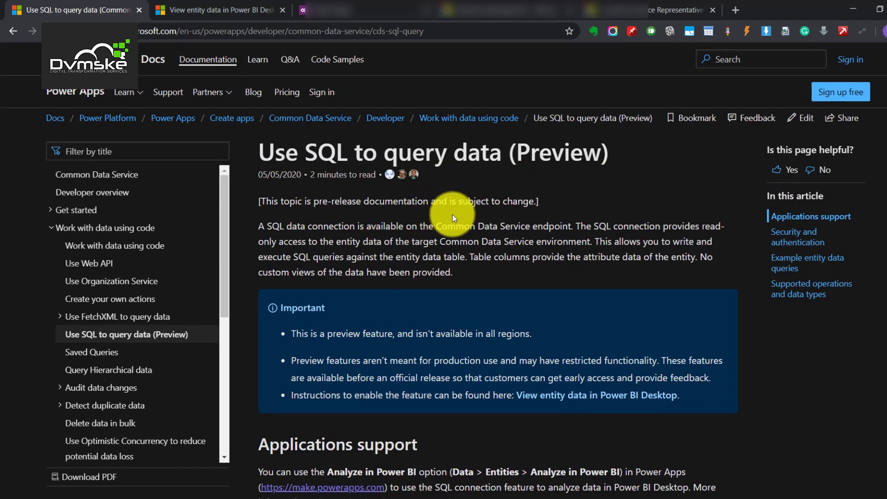
{"action": "scroll", "coordinate": [403, 279], "scroll_direction": "down", "scroll_amount": 20}
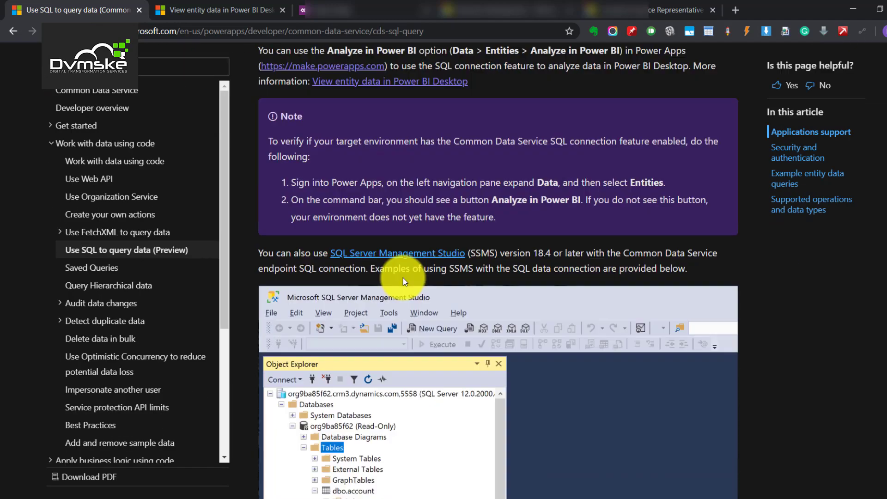
{"action": "scroll", "coordinate": [404, 275], "scroll_direction": "up", "scroll_amount": 12}
{"action": "scroll", "coordinate": [431, 190], "scroll_direction": "down", "scroll_amount": 11}
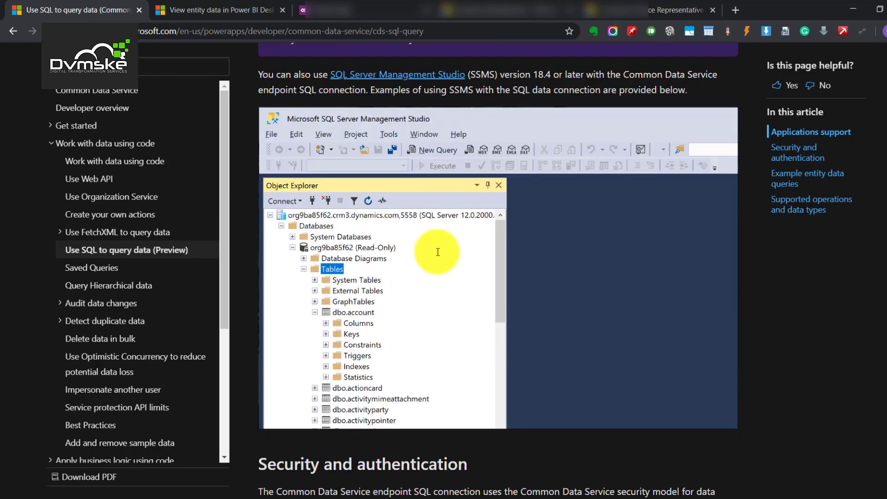
{"action": "scroll", "coordinate": [438, 252], "scroll_direction": "down", "scroll_amount": 3}
{"action": "scroll", "coordinate": [376, 231], "scroll_direction": "up", "scroll_amount": 3}
{"action": "scroll", "coordinate": [376, 257], "scroll_direction": "down", "scroll_amount": 10}
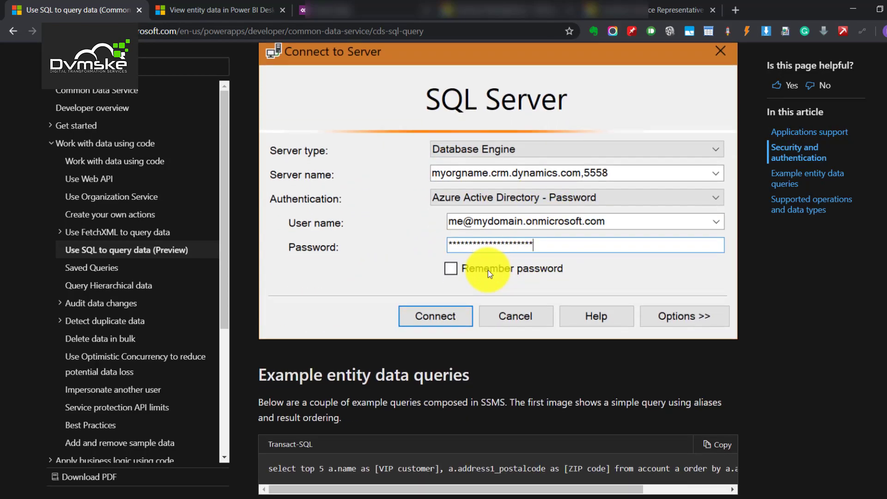
{"action": "scroll", "coordinate": [488, 270], "scroll_direction": "down", "scroll_amount": 6}
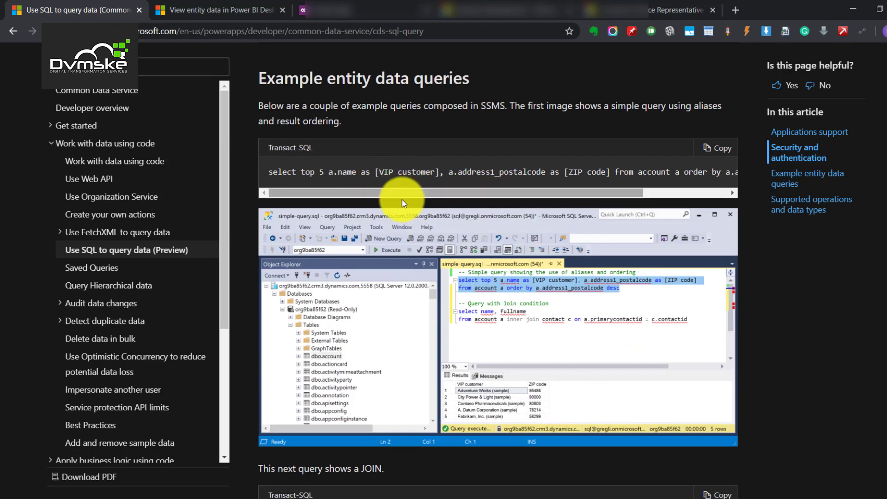
{"action": "scroll", "coordinate": [389, 262], "scroll_direction": "down", "scroll_amount": 10}
{"action": "scroll", "coordinate": [396, 257], "scroll_direction": "up", "scroll_amount": 10}
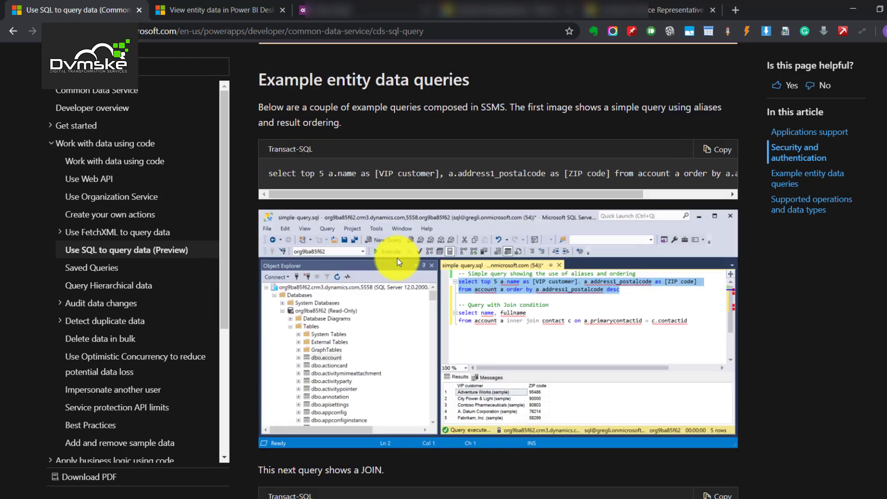
{"action": "scroll", "coordinate": [398, 258], "scroll_direction": "up", "scroll_amount": 20}
{"action": "scroll", "coordinate": [452, 242], "scroll_direction": "down", "scroll_amount": 8}
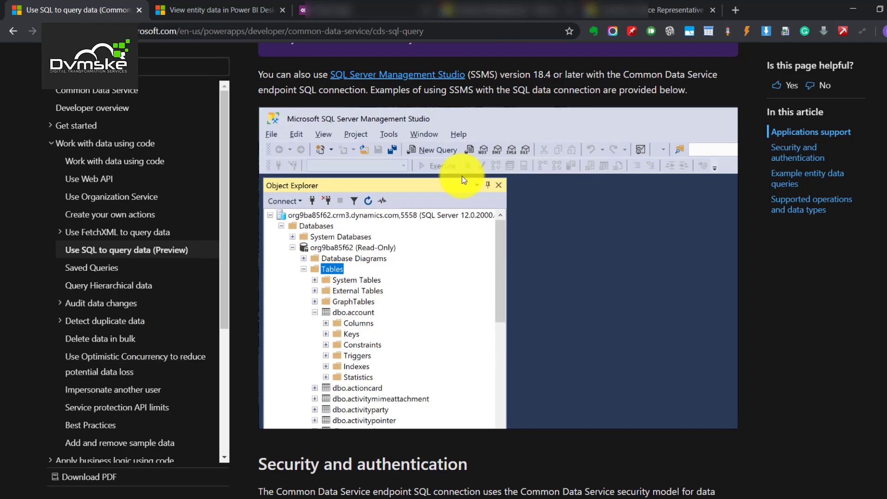
{"action": "scroll", "coordinate": [384, 240], "scroll_direction": "down", "scroll_amount": 12}
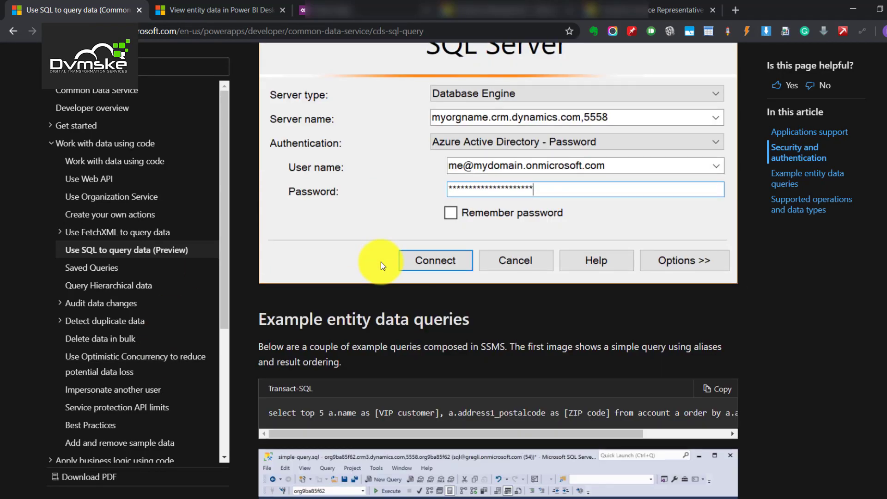
{"action": "scroll", "coordinate": [381, 261], "scroll_direction": "up", "scroll_amount": 4}
{"action": "scroll", "coordinate": [381, 262], "scroll_direction": "down", "scroll_amount": 5}
{"action": "scroll", "coordinate": [381, 262], "scroll_direction": "up", "scroll_amount": 12}
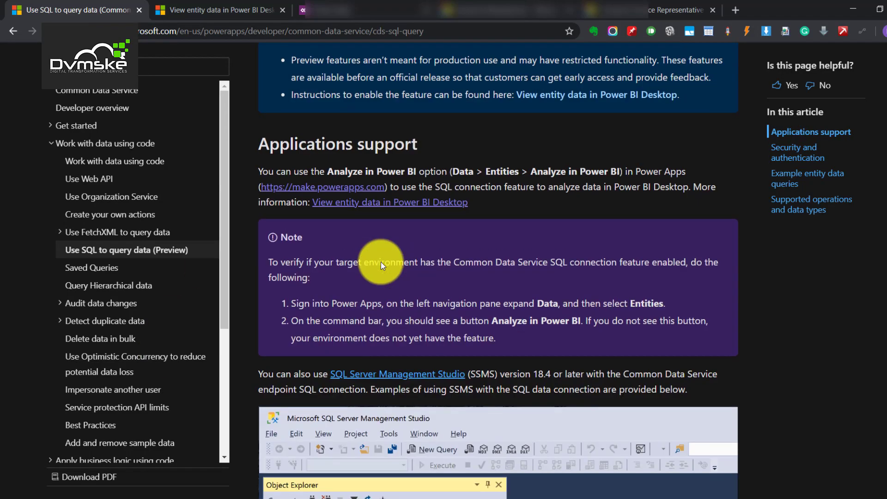
{"action": "scroll", "coordinate": [381, 262], "scroll_direction": "up", "scroll_amount": 6}
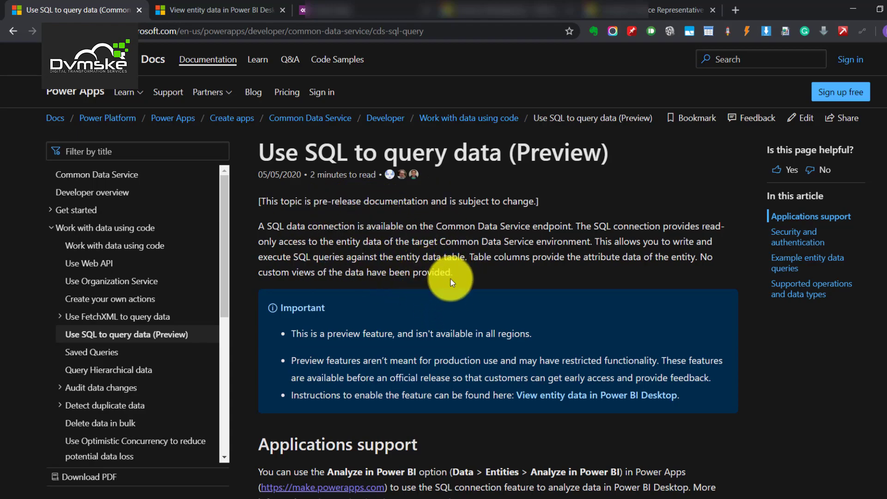
{"action": "left_click_drag", "start_coordinate": [276, 153], "coordinate": [582, 152]}
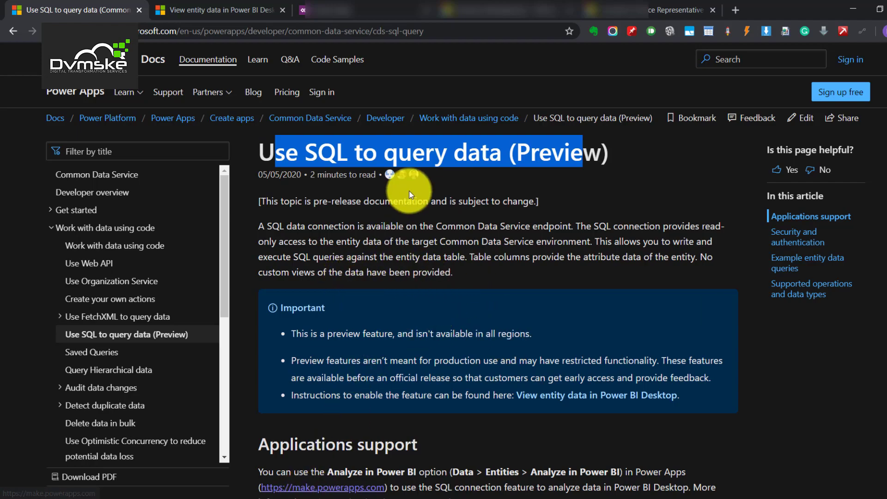
- Attempt the SSMS connection to the Dynamics 365 server on port 5558 and get refused
{"action": "left_click", "coordinate": [218, 481]}
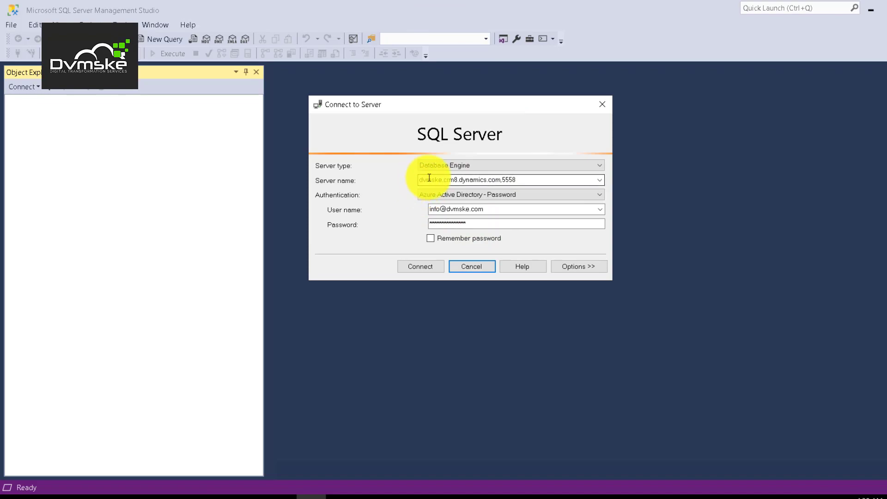
{"action": "left_click_drag", "start_coordinate": [430, 178], "coordinate": [520, 179]}
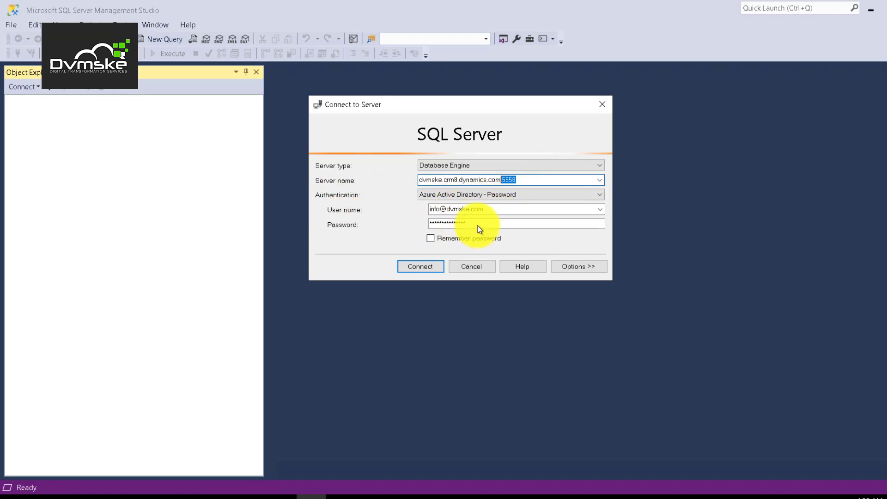
{"action": "left_click", "coordinate": [418, 270]}
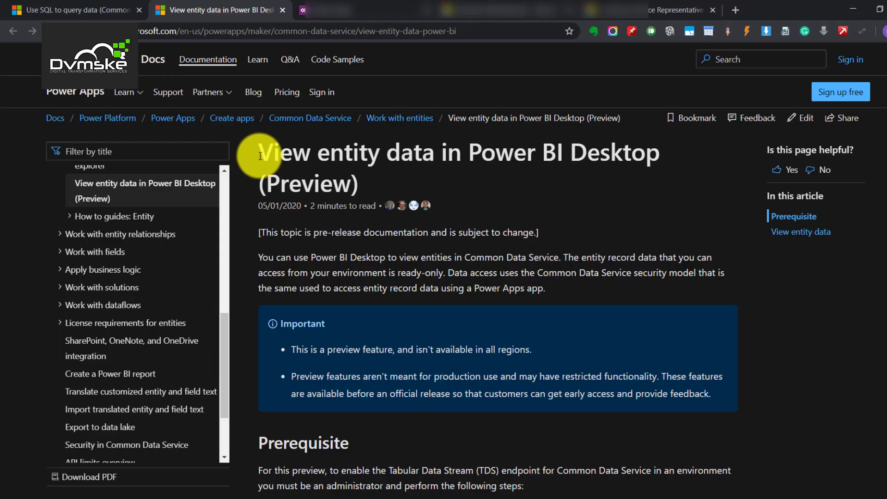
{"action": "left_click_drag", "start_coordinate": [258, 154], "coordinate": [662, 151]}
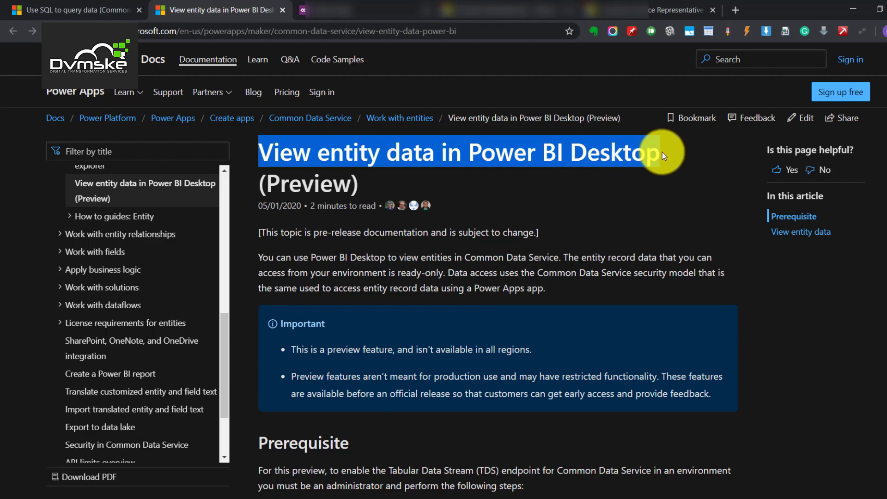
- Bring the Power BI Desktop article's Prerequisite heading and step 1 into view
{"action": "scroll", "coordinate": [362, 170], "scroll_direction": "down", "scroll_amount": 5}
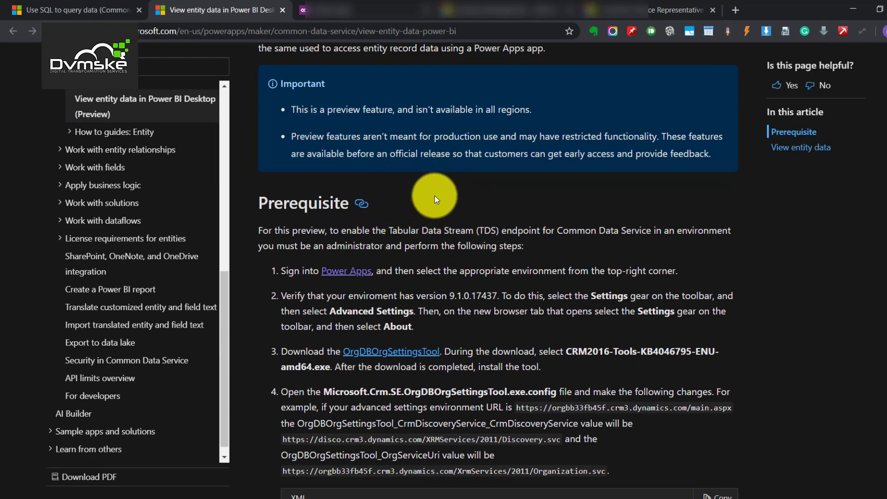
{"action": "scroll", "coordinate": [434, 195], "scroll_direction": "down", "scroll_amount": 4}
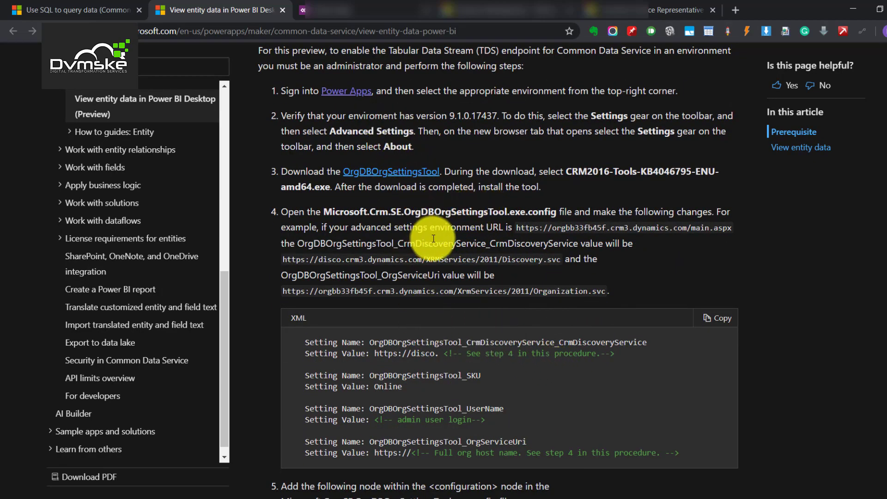
{"action": "scroll", "coordinate": [434, 236], "scroll_direction": "up", "scroll_amount": 3}
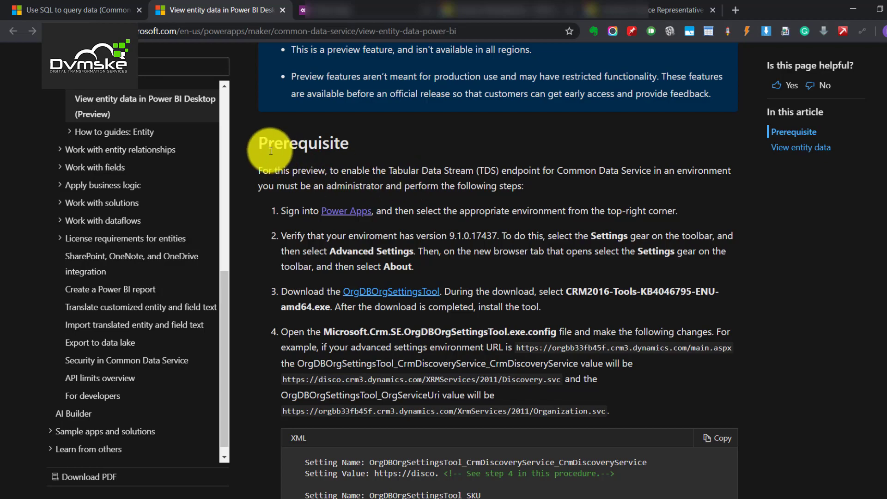
{"action": "left_click_drag", "start_coordinate": [263, 143], "coordinate": [374, 145]}
{"action": "left_click_drag", "start_coordinate": [463, 211], "coordinate": [441, 203]}
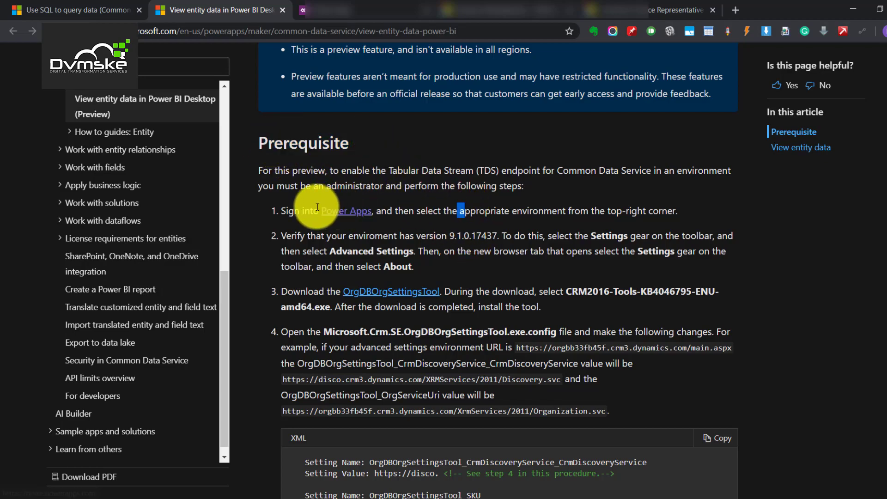
- Check the environments list, then open Advanced settings for the dvmske environment via the settings gear
{"action": "left_click", "coordinate": [323, 10]}
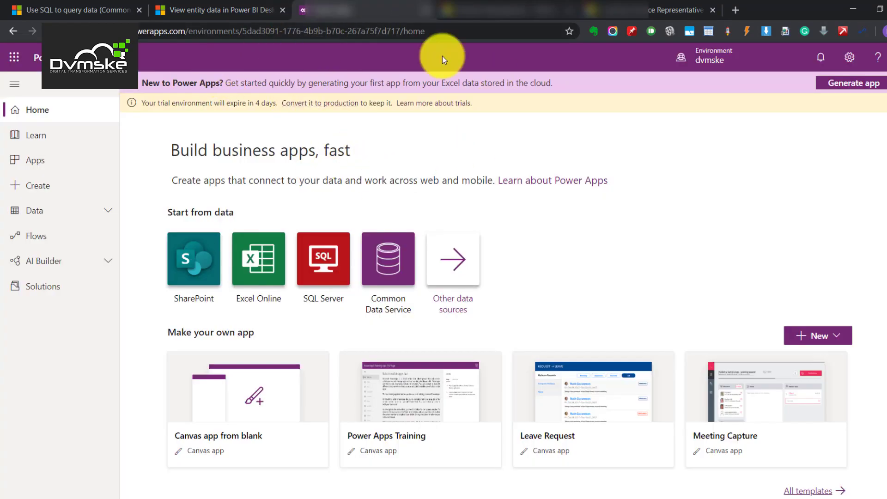
{"action": "left_click", "coordinate": [714, 56]}
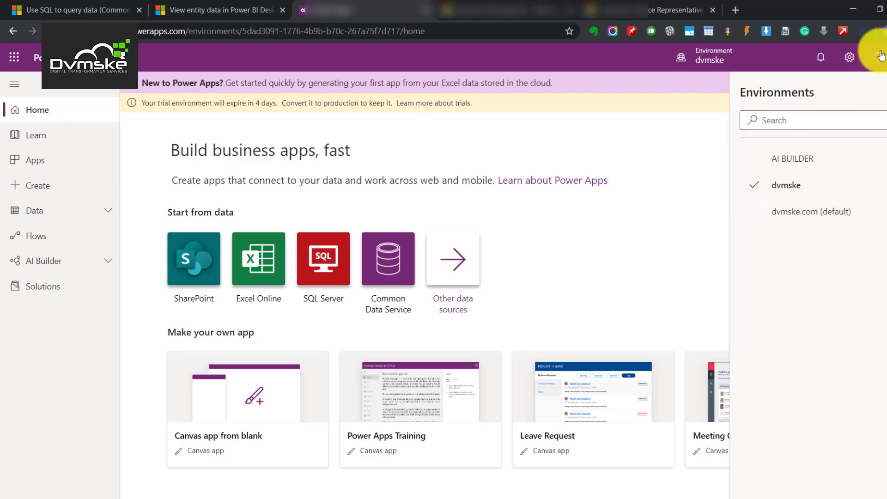
{"action": "left_click", "coordinate": [849, 57]}
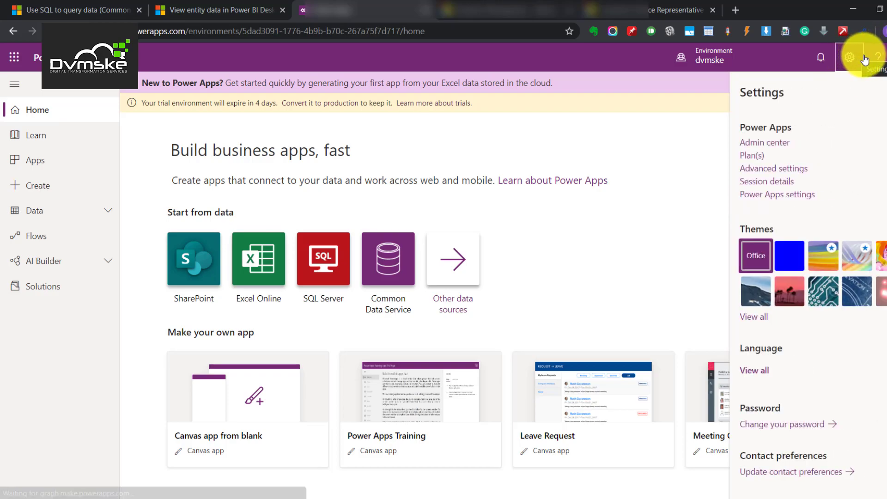
{"action": "left_click", "coordinate": [771, 169]}
- Read the organization version 9.1.0.17728 in Dynamics 365's About window, then close it
{"action": "left_click", "coordinate": [475, 9]}
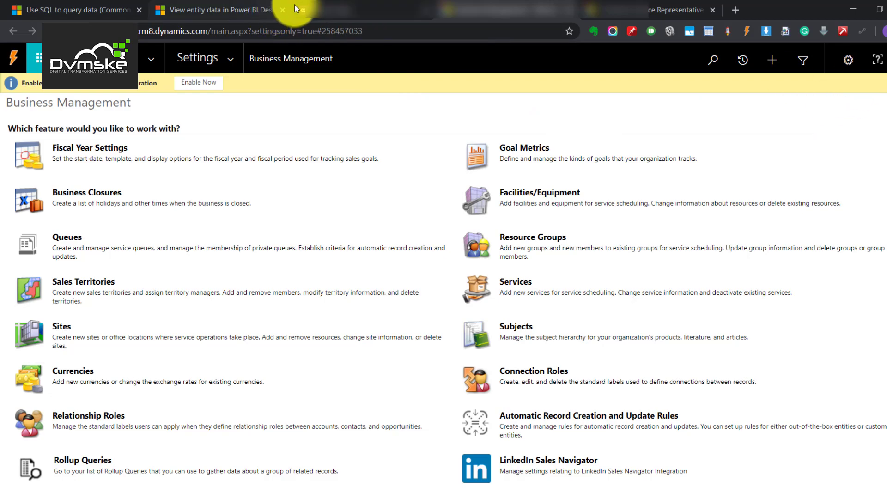
{"action": "left_click", "coordinate": [291, 10]}
{"action": "left_click", "coordinate": [475, 10]}
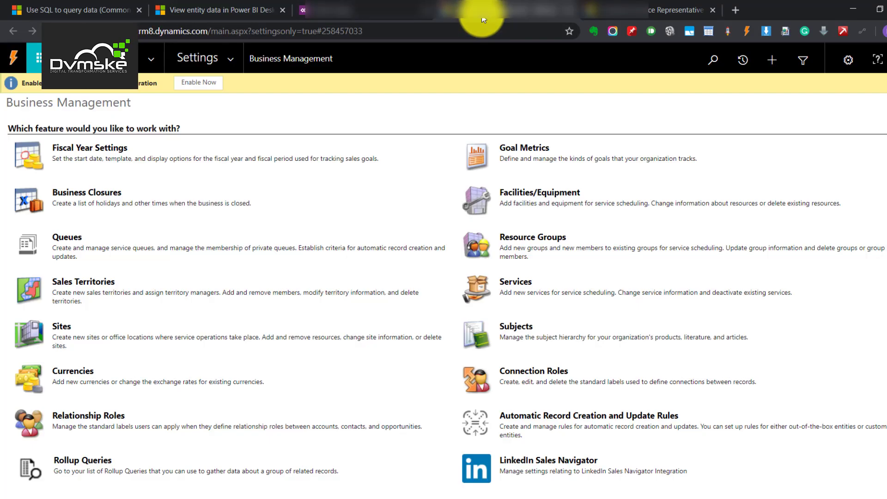
{"action": "left_click", "coordinate": [847, 64]}
{"action": "left_click", "coordinate": [785, 160]}
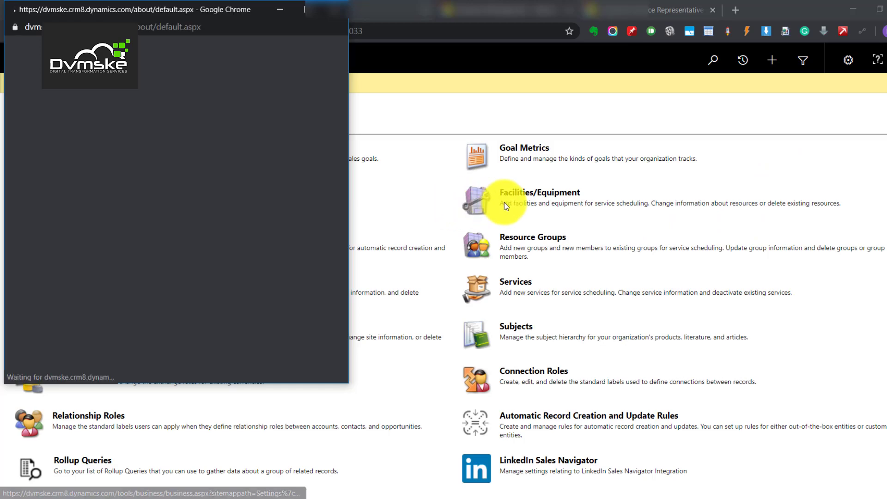
{"action": "left_click_drag", "start_coordinate": [67, 214], "coordinate": [95, 215]}
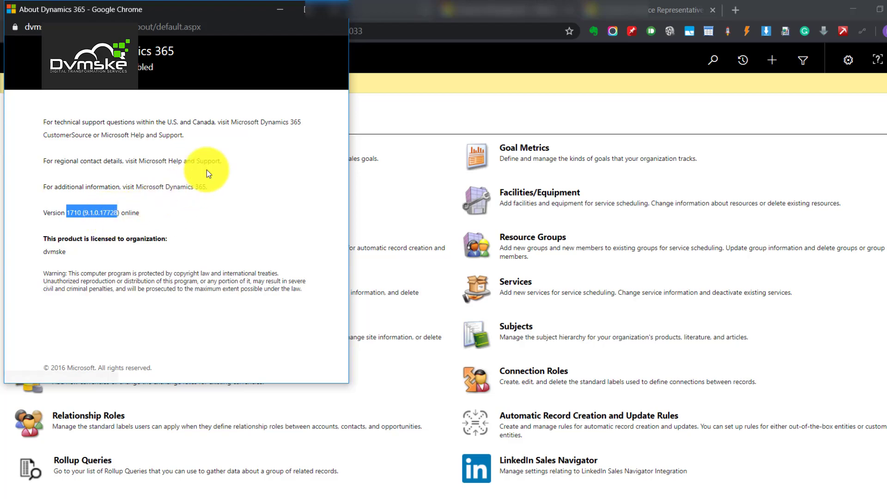
{"action": "left_click", "coordinate": [327, 9]}
- Review the required version 9.1.0.17437, then open the OrgDBOrgSettingsTool link in a new window
{"action": "left_click", "coordinate": [241, 11]}
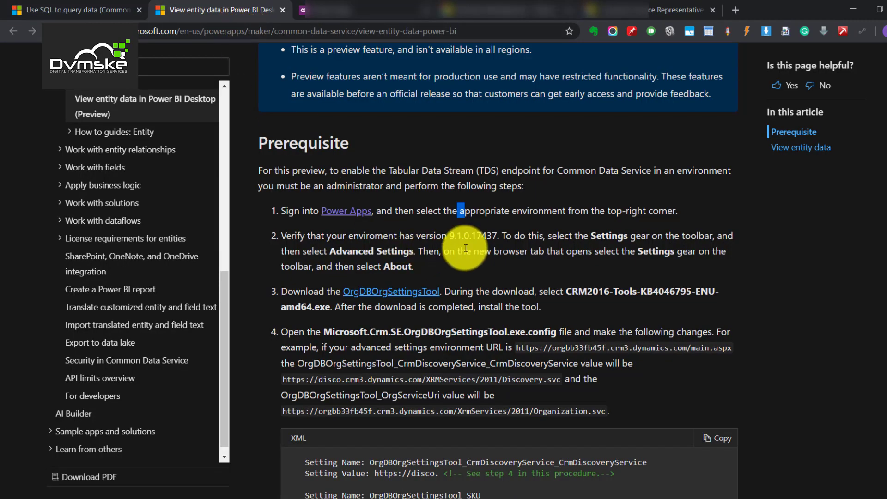
{"action": "double_click", "coordinate": [480, 237]}
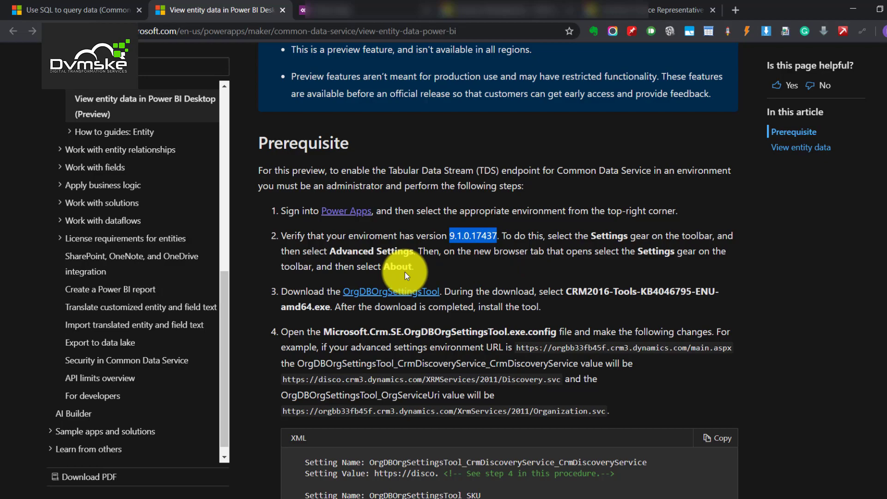
{"action": "left_click_drag", "start_coordinate": [427, 266], "coordinate": [272, 205]}
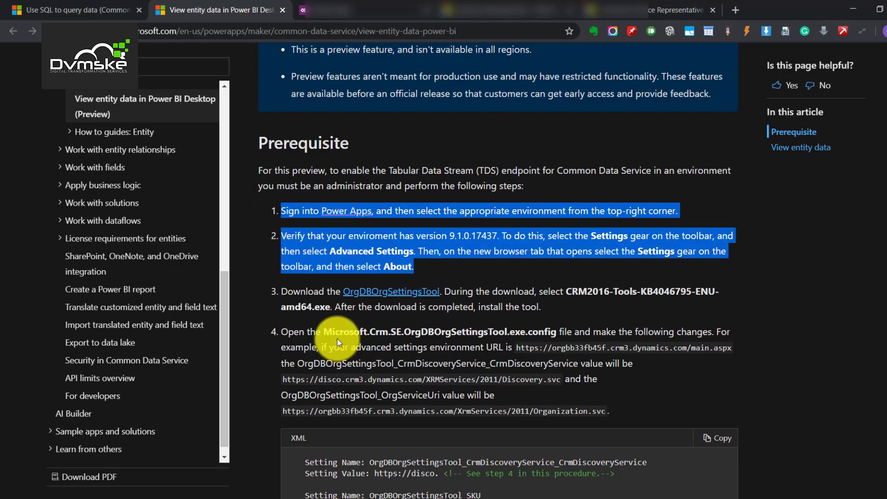
{"action": "left_click", "coordinate": [288, 292]}
{"action": "left_click_drag", "start_coordinate": [288, 292], "coordinate": [391, 307]}
{"action": "left_click", "coordinate": [562, 244]}
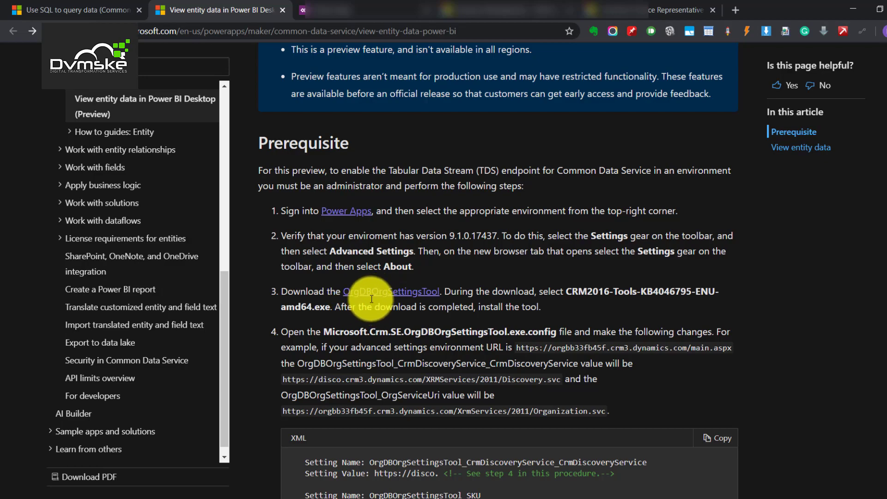
{"action": "right_click", "coordinate": [386, 292]}
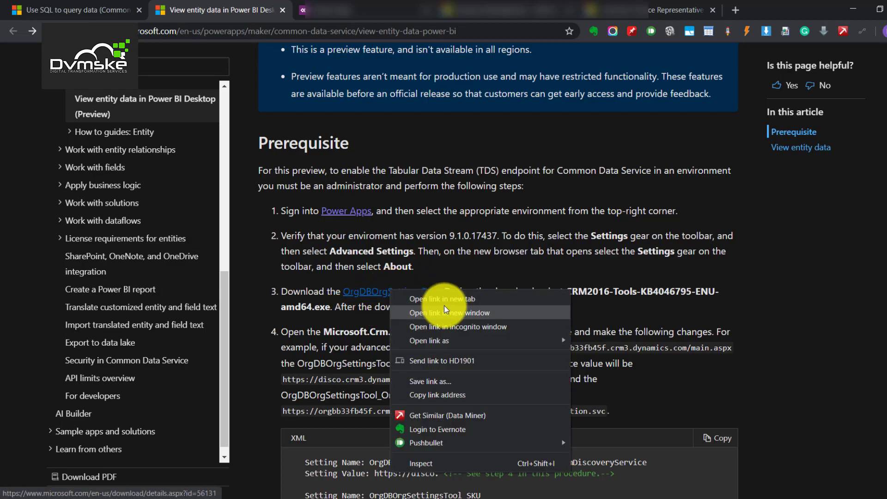
{"action": "left_click", "coordinate": [443, 305]}
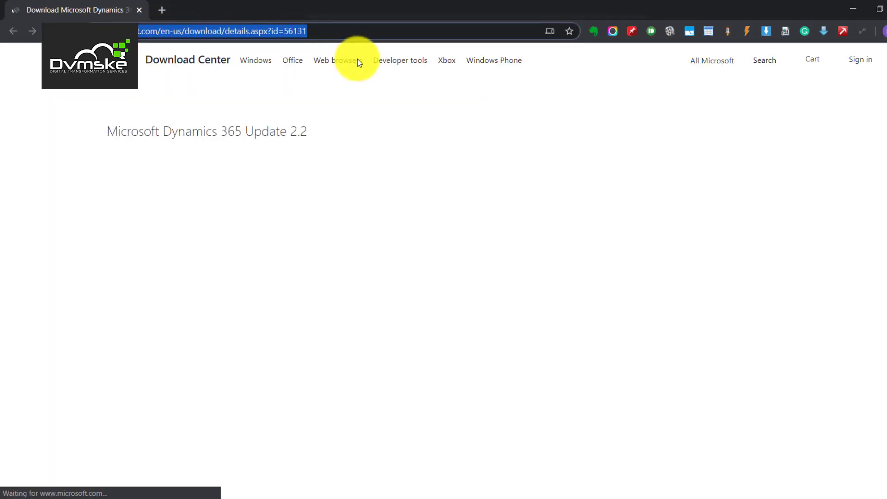
- Start the Dynamics 365 Update 2.2 download and check the required file name in the docs
{"action": "key", "text": "alt+Tab"}
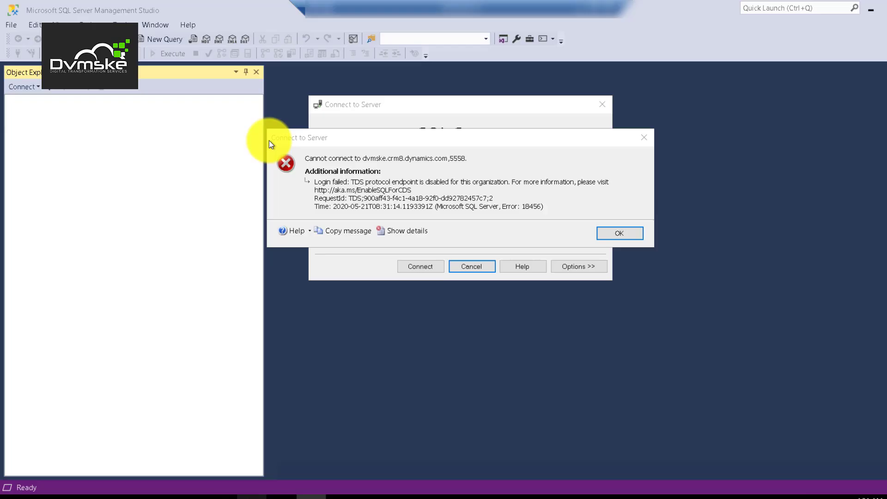
{"action": "left_click", "coordinate": [222, 496]}
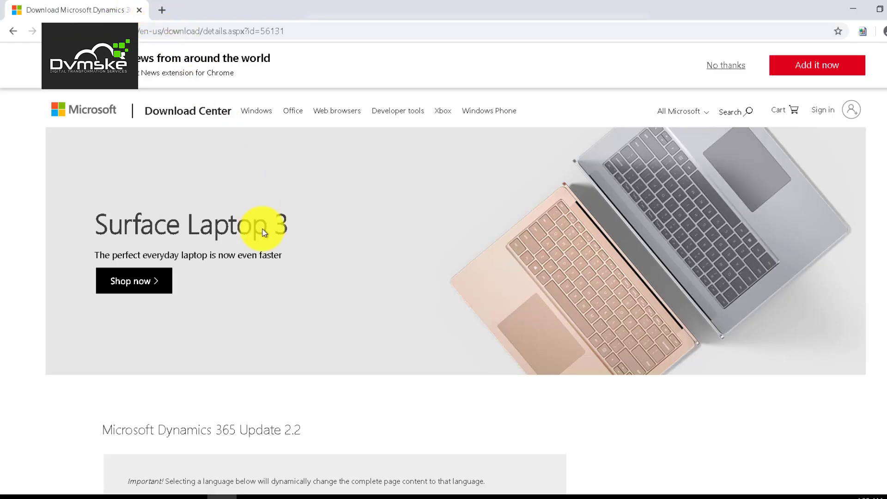
{"action": "scroll", "coordinate": [276, 287], "scroll_direction": "down", "scroll_amount": 3}
{"action": "scroll", "coordinate": [276, 287], "scroll_direction": "down", "scroll_amount": 3}
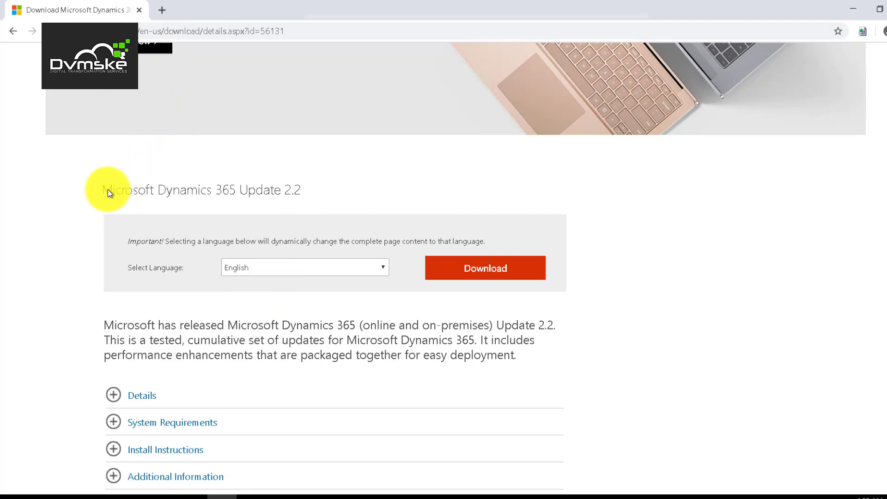
{"action": "left_click_drag", "start_coordinate": [111, 190], "coordinate": [307, 191]}
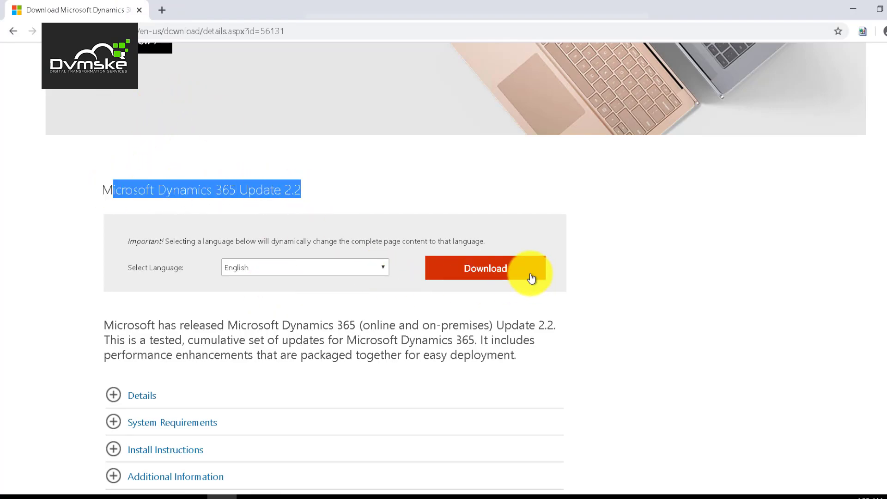
{"action": "left_click", "coordinate": [499, 273]}
{"action": "key", "text": "alt+Tab"}
{"action": "left_click_drag", "start_coordinate": [566, 291], "coordinate": [670, 292]}
- Download CRM2016-Tools-KB4046795-ENU-amd64.exe, accept the license and extract its files
{"action": "left_click", "coordinate": [256, 496]}
{"action": "scroll", "coordinate": [303, 328], "scroll_direction": "down", "scroll_amount": 3}
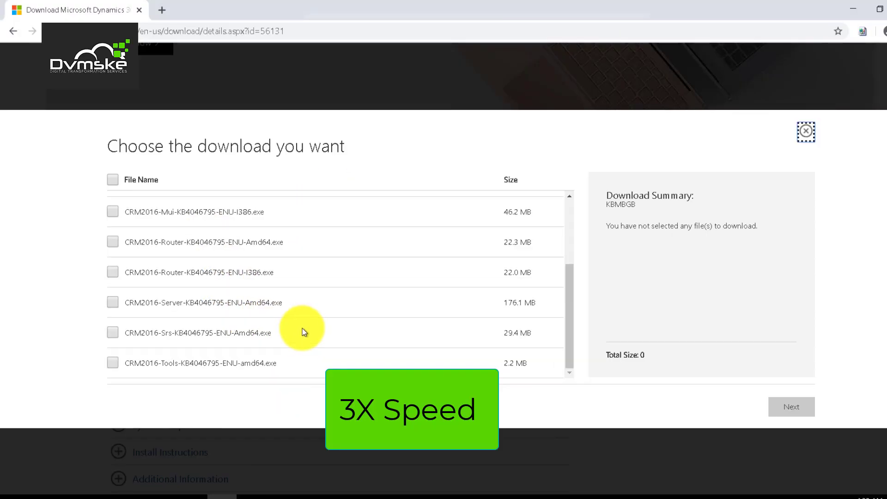
{"action": "left_click", "coordinate": [113, 362]}
{"action": "scroll", "coordinate": [190, 350], "scroll_direction": "down", "scroll_amount": 3}
{"action": "left_click", "coordinate": [791, 406]}
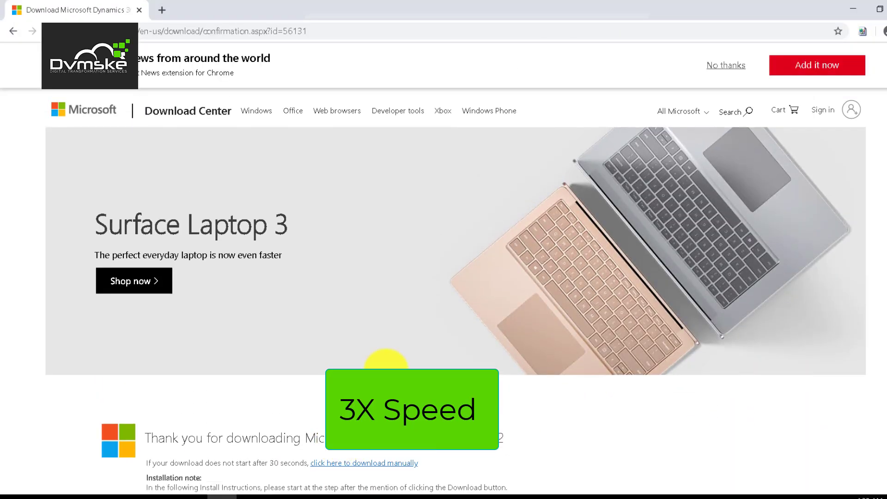
{"action": "left_click", "coordinate": [486, 373]}
{"action": "left_click", "coordinate": [641, 371]}
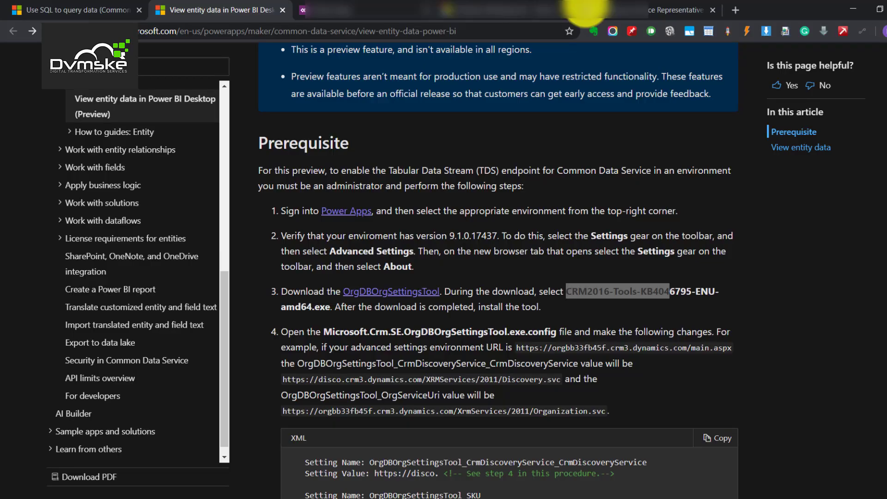
- Review the config file name given in prerequisite step 4
{"action": "left_click", "coordinate": [575, 10]}
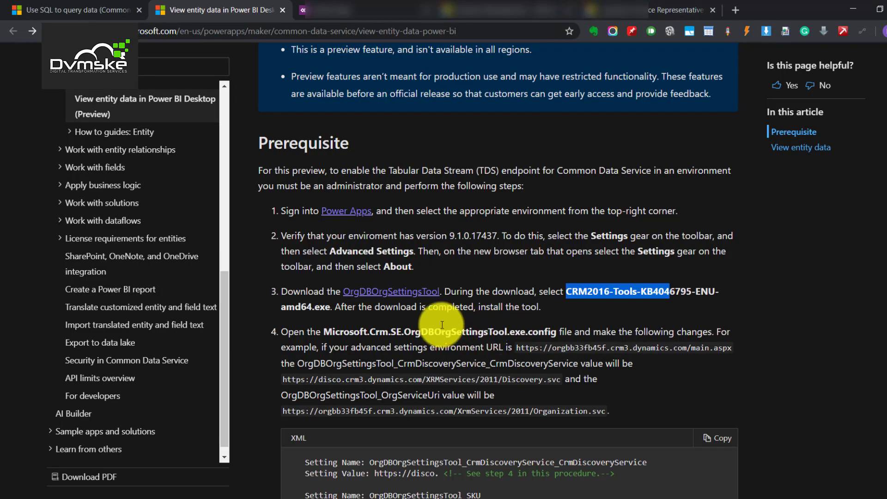
{"action": "left_click", "coordinate": [283, 334]}
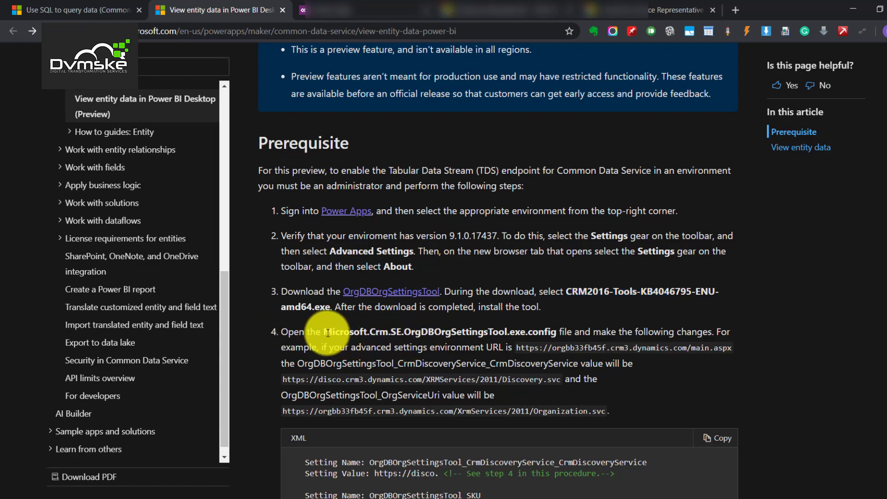
{"action": "left_click_drag", "start_coordinate": [322, 331], "coordinate": [558, 331]}
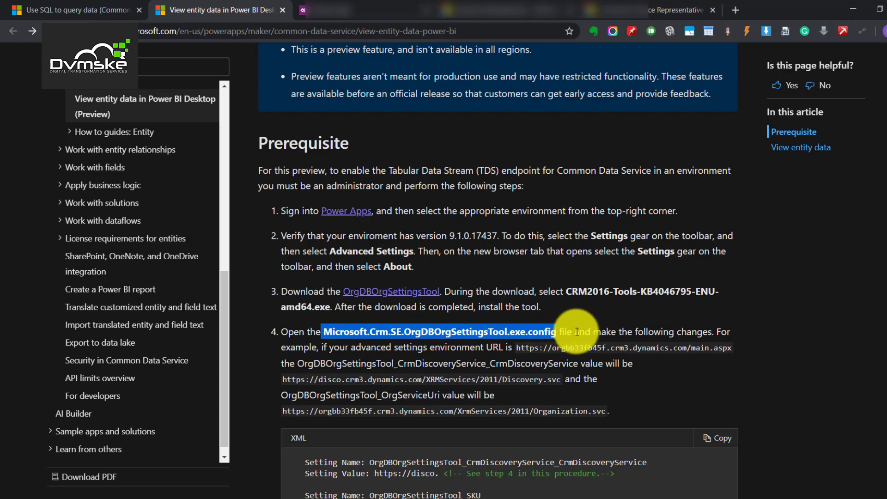
{"action": "scroll", "coordinate": [348, 374], "scroll_direction": "down", "scroll_amount": 1}
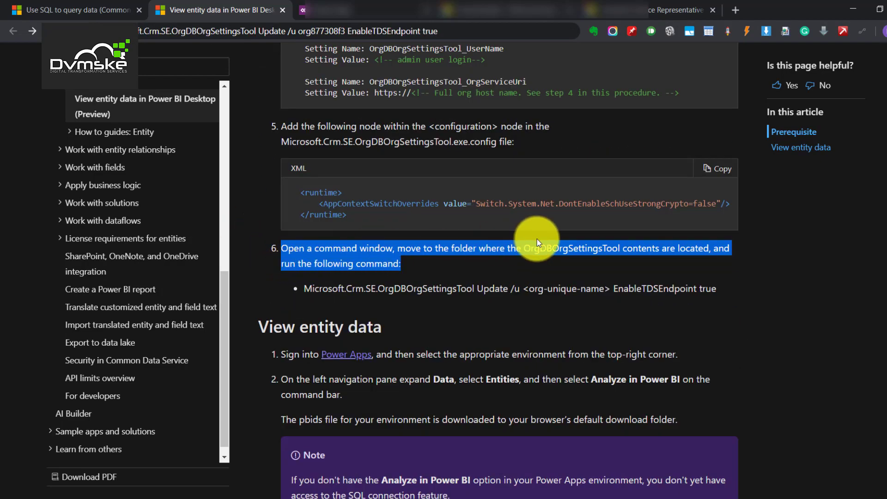
- Compare step 6's EnableTDSEndpoint command placeholder with the org name in the prepared command
{"action": "left_click", "coordinate": [377, 289]}
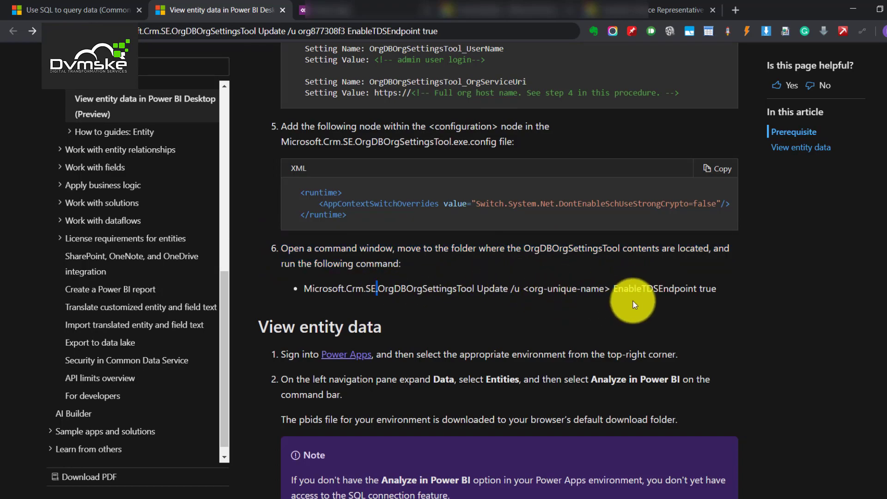
{"action": "double_click", "coordinate": [654, 289]}
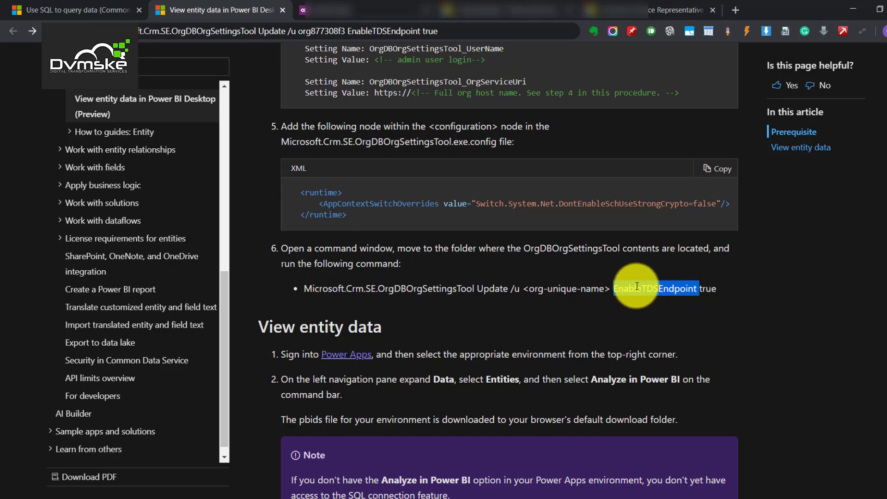
{"action": "left_click_drag", "start_coordinate": [722, 291], "coordinate": [616, 294]}
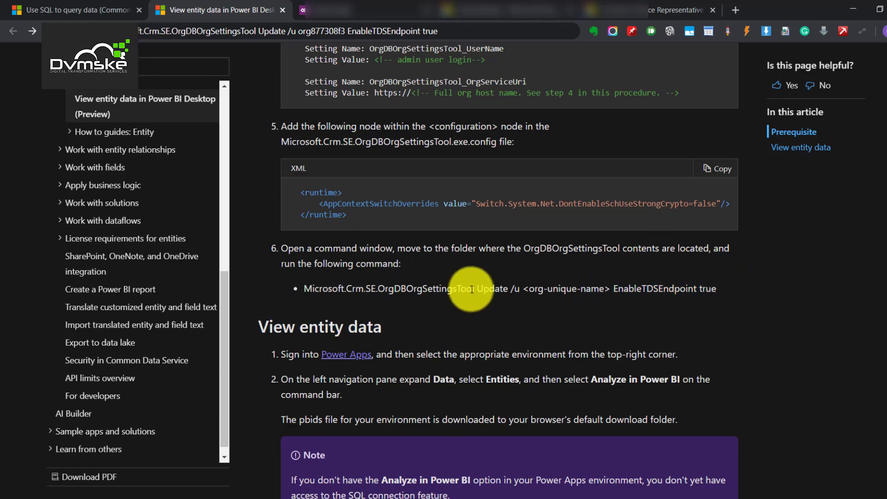
{"action": "left_click_drag", "start_coordinate": [547, 287], "coordinate": [576, 288]}
{"action": "left_click", "coordinate": [309, 34]}
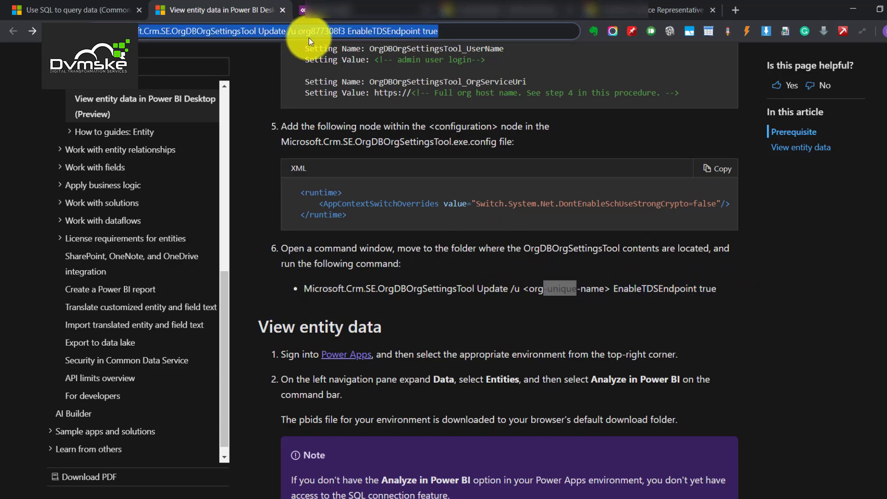
{"action": "double_click", "coordinate": [310, 33]}
- Select the instance's Unique Name on Developer Resources, then return to the docs
{"action": "left_click", "coordinate": [504, 10]}
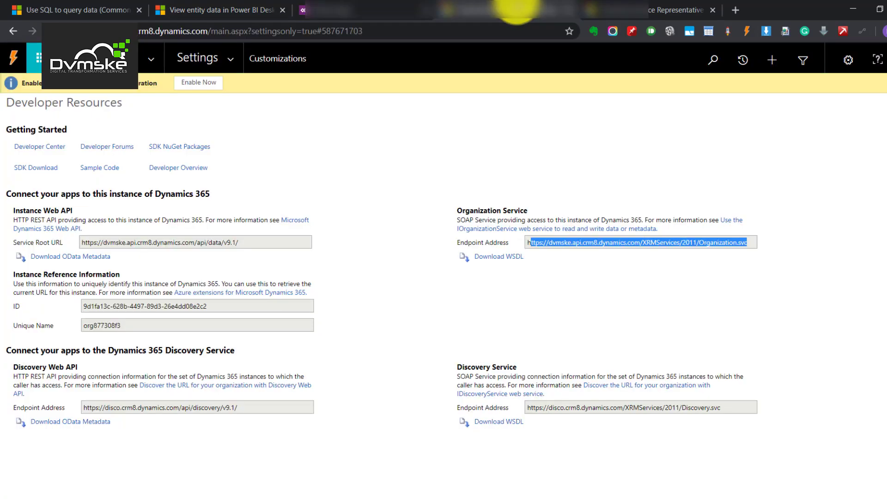
{"action": "double_click", "coordinate": [93, 326]}
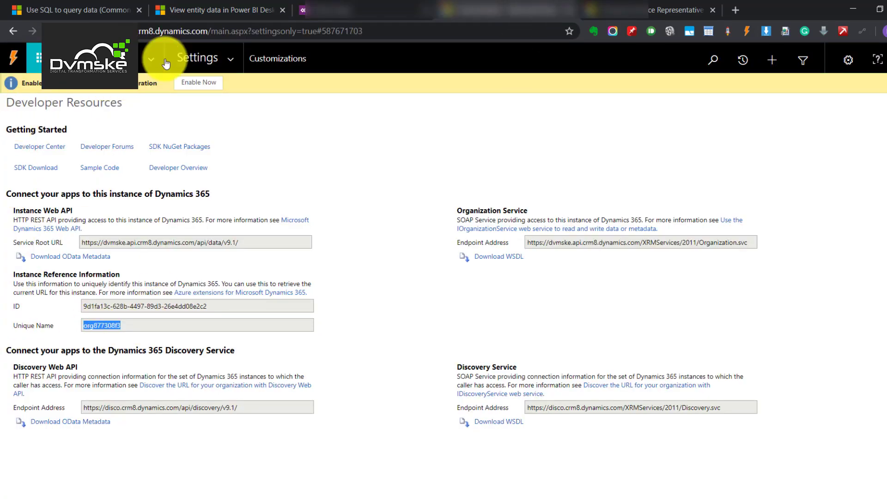
{"action": "left_click", "coordinate": [217, 4]}
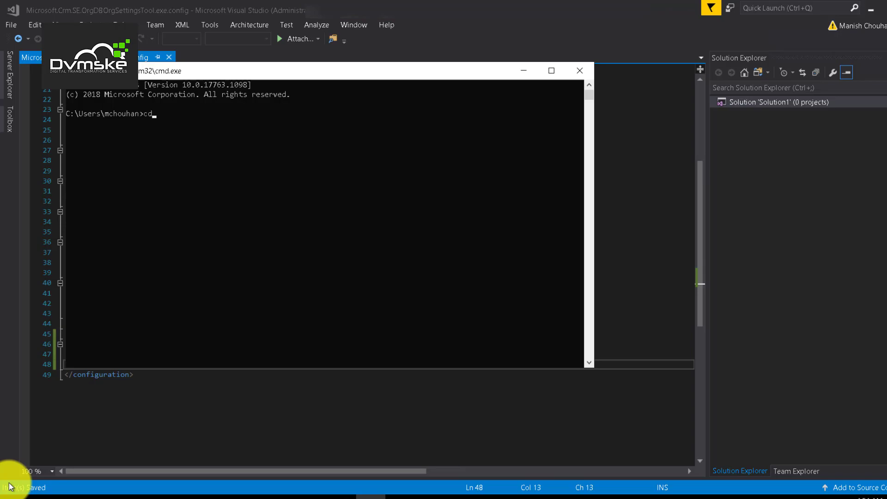
- Change the prompt to the D: drive for the OrgDbOrgSettingsTool folder
{"action": "type", "text": "/"}
{"action": "key", "text": "Return"}
{"action": "type", "text": "cd:"}
{"action": "key", "text": "Return"}
{"action": "type", "text": "d:"}
{"action": "key", "text": "Return"}
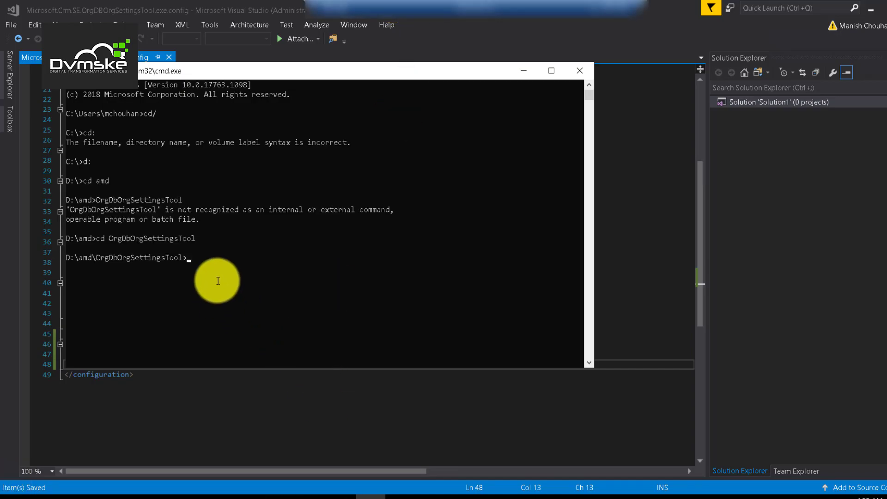
- Run the Update EnableTDSEndpoint true command and enter the admin password
{"action": "type", "text": "Microsoft.Crm.SE.OrgDBOrgSettingsTool Update /u org877308f3 EnableTDSEndpoint true"}
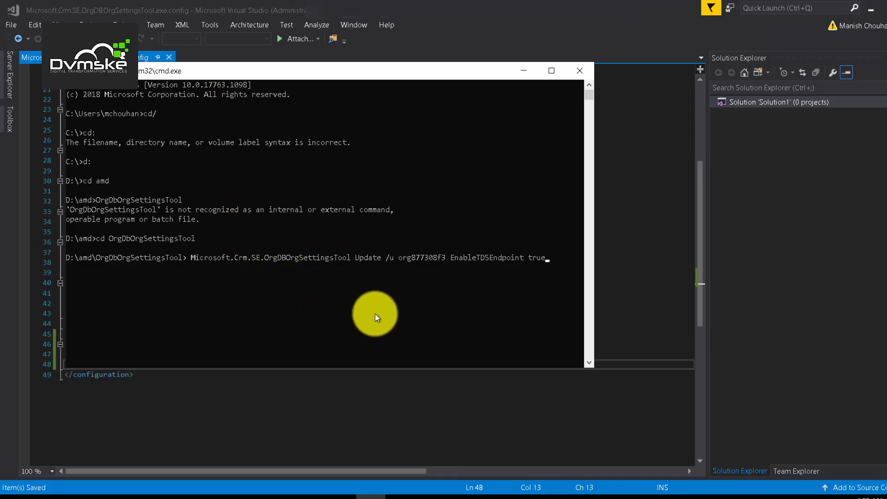
{"action": "key", "text": "Return"}
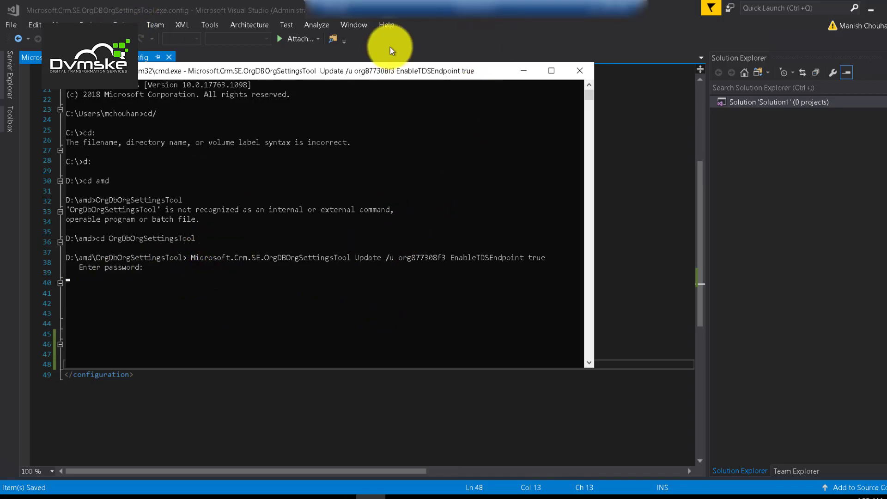
{"action": "right_click", "coordinate": [169, 269]}
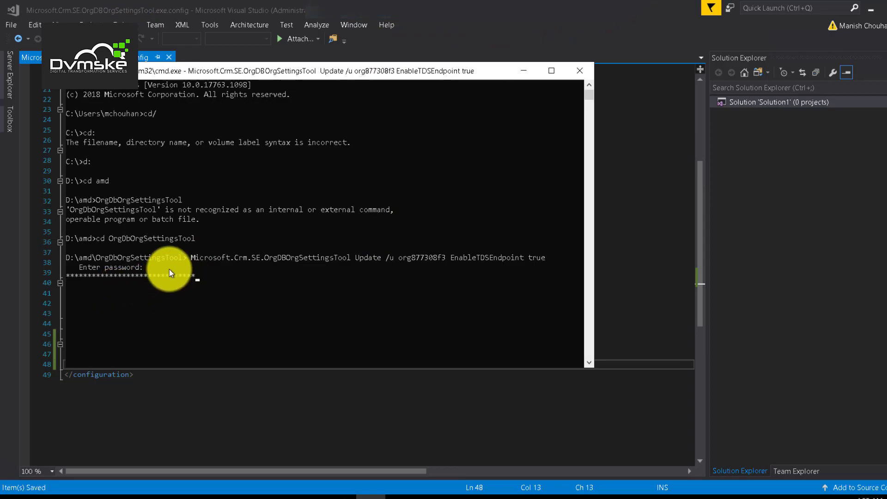
{"action": "type", "text": "*"}
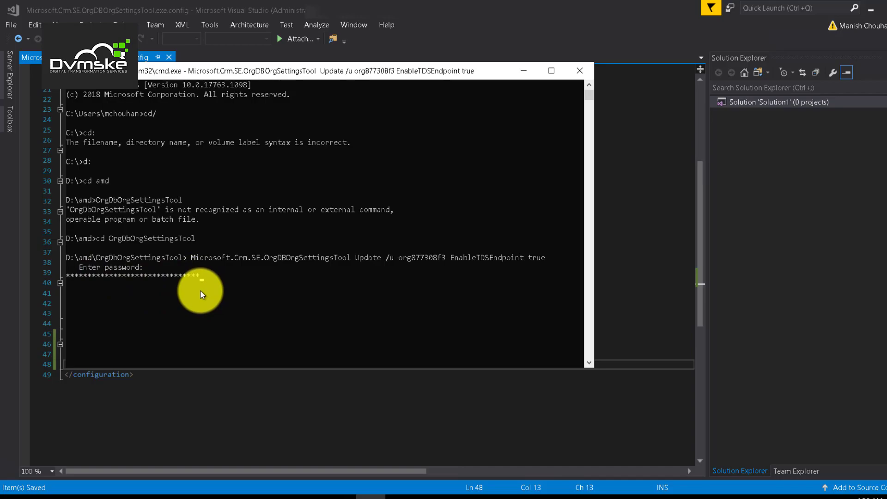
- Submit the password, then recall and rerun the EnableTDSEndpoint update after the remote-server error
{"action": "key", "text": "Return"}
{"action": "key", "text": "Return"}
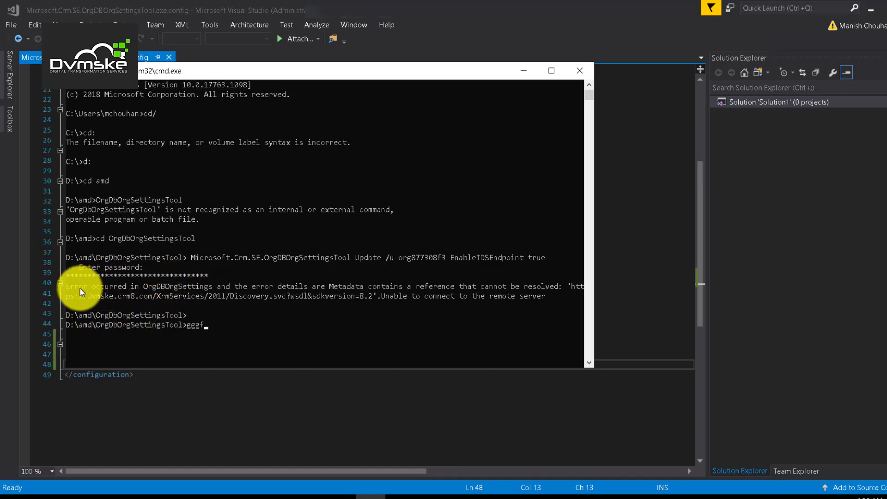
{"action": "left_click_drag", "start_coordinate": [73, 287], "coordinate": [543, 295]}
{"action": "key", "text": "ctrl+c"}
{"action": "key", "text": "Escape"}
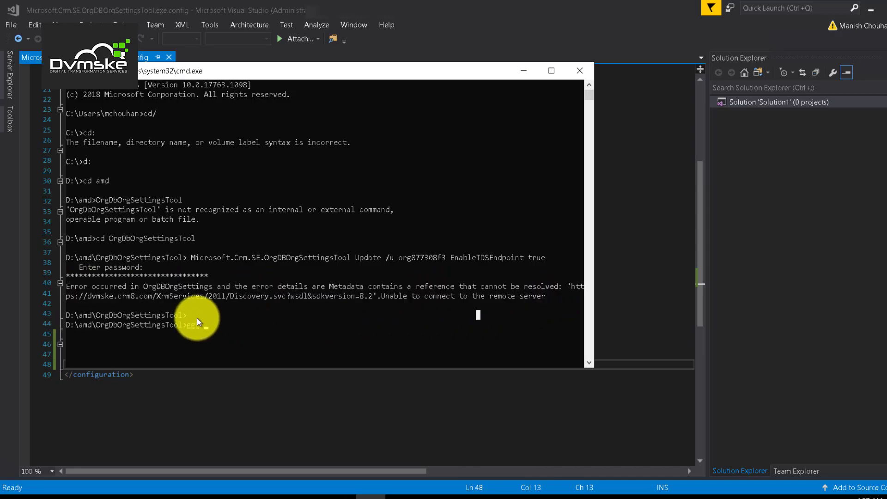
{"action": "key", "text": "Up"}
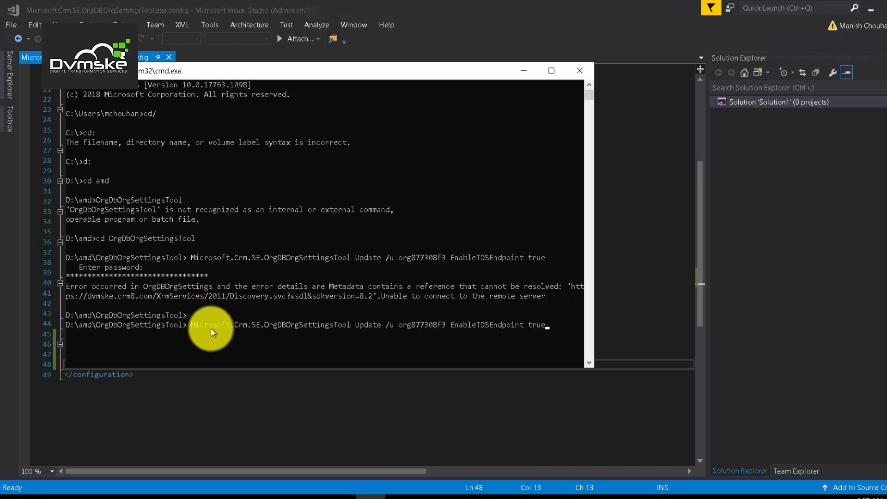
{"action": "key", "text": "Return"}
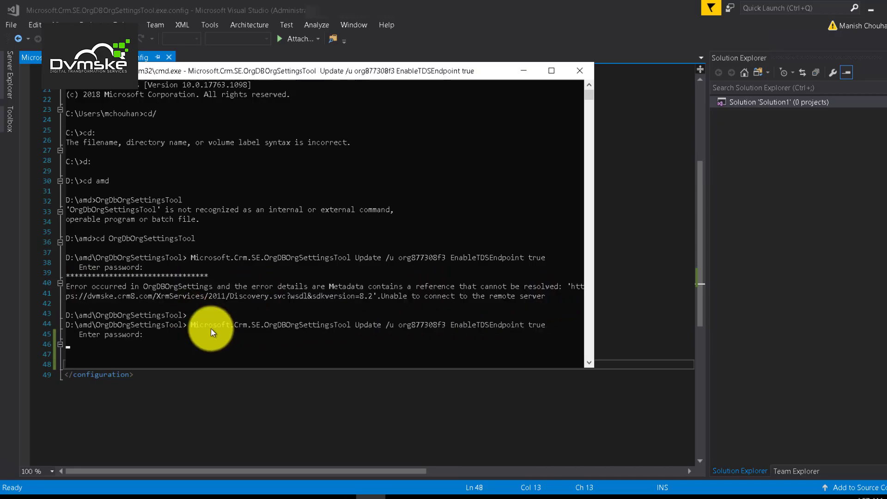
{"action": "mouse_move", "coordinate": [579, 21]}
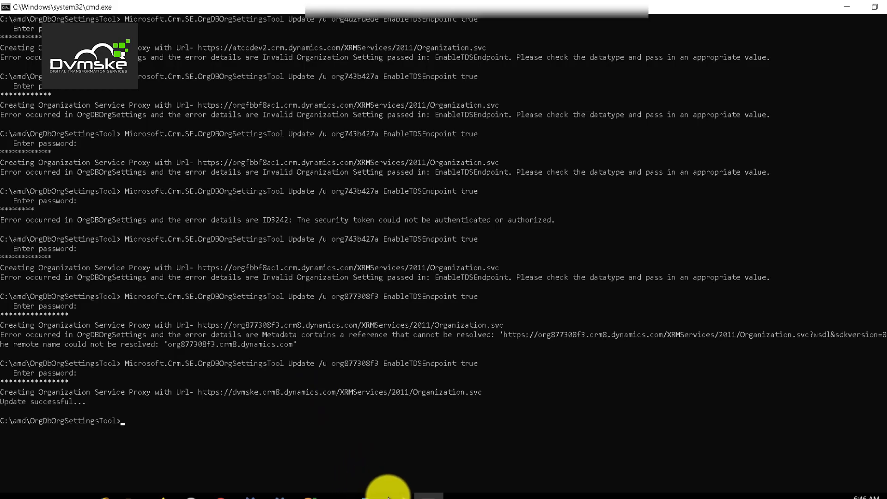
- Check the dvmske.com domain in the Visual Studio config and the Update successful message, then return to SSMS
{"action": "left_click", "coordinate": [398, 493]}
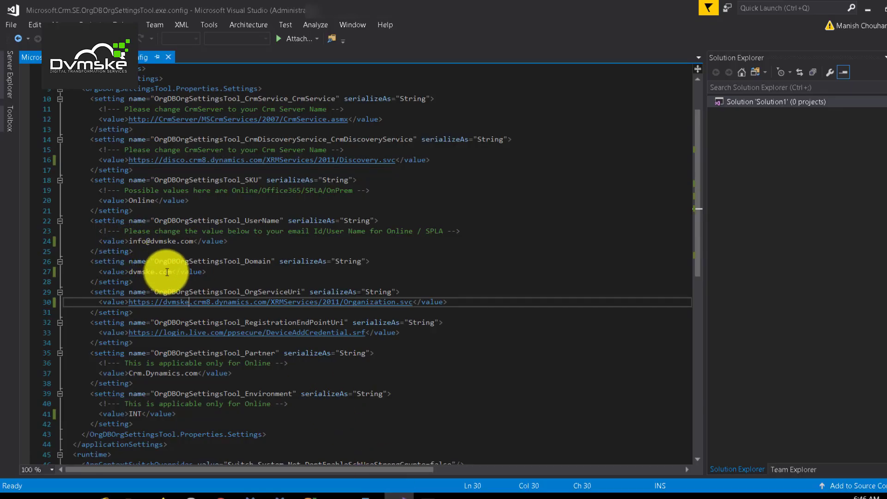
{"action": "left_click_drag", "start_coordinate": [172, 272], "coordinate": [131, 269]}
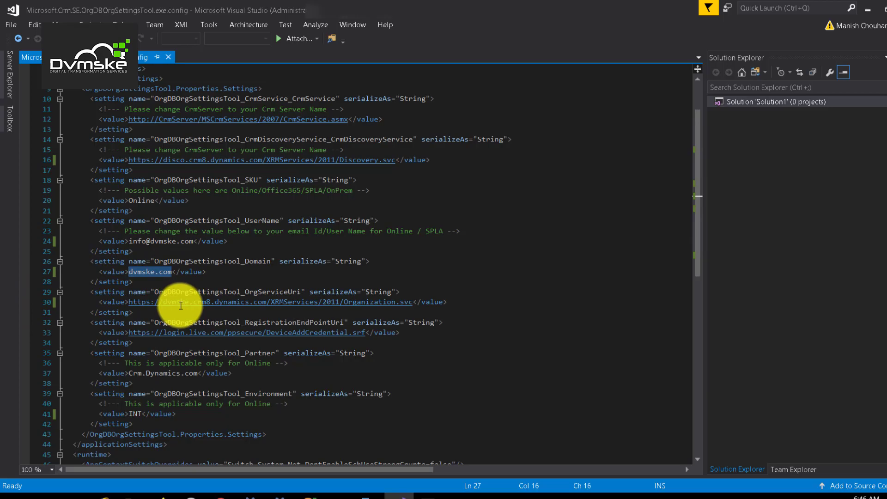
{"action": "left_click", "coordinate": [399, 496]}
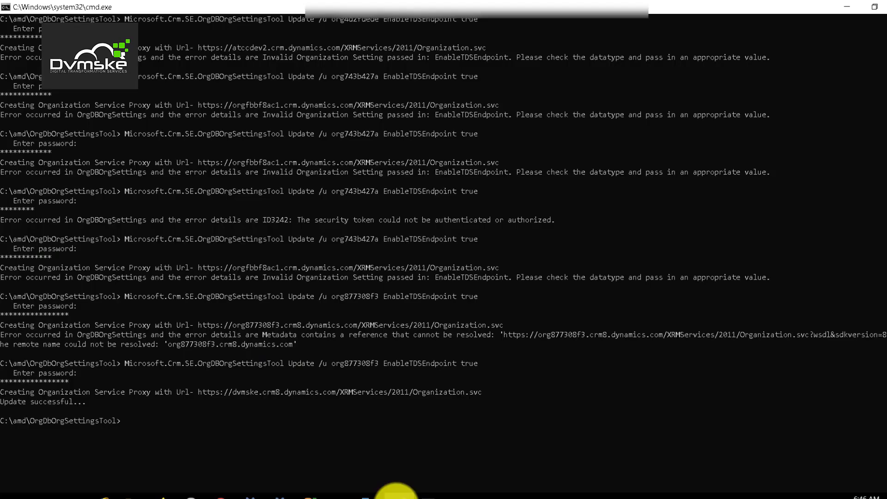
{"action": "left_click_drag", "start_coordinate": [2, 403], "coordinate": [108, 398]}
{"action": "left_click", "coordinate": [309, 496]}
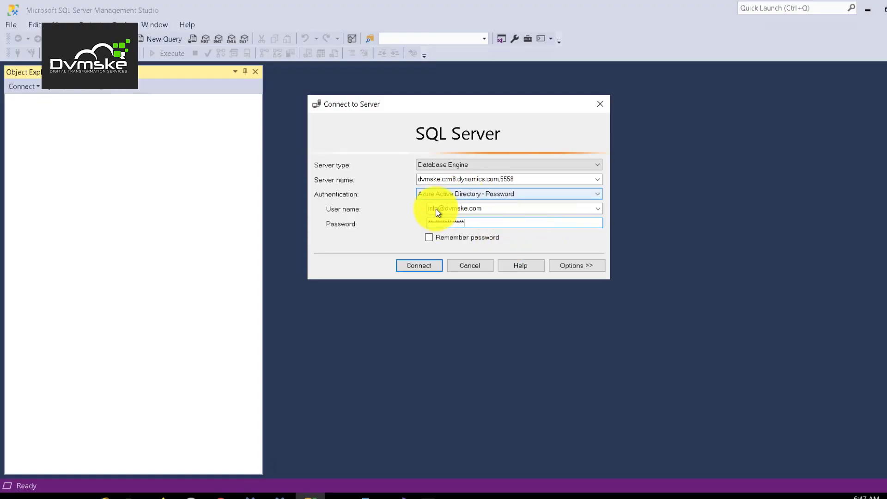
- Connect to dvmske.crm8.dynamics.com,5558 with Azure Active Directory - Password authentication
{"action": "left_click", "coordinate": [415, 266]}
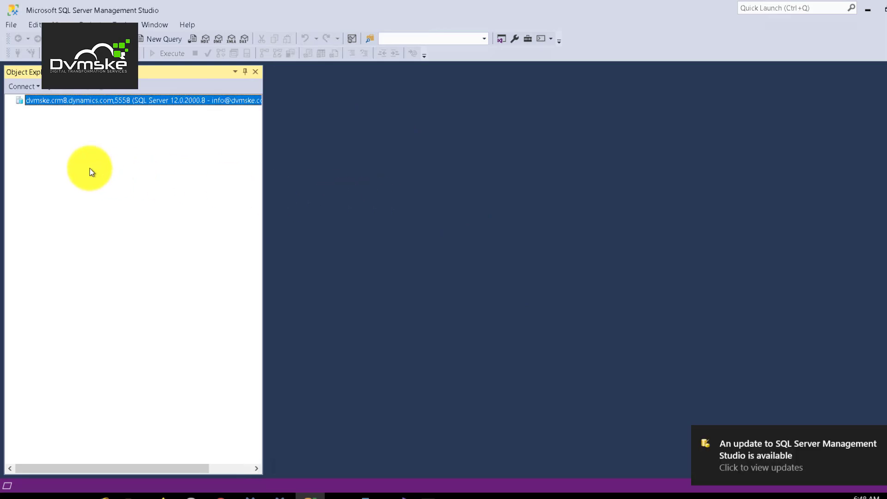
- Expand the server's Databases, then the dvmske (Read-Only) database and its Tables folder
{"action": "double_click", "coordinate": [37, 101]}
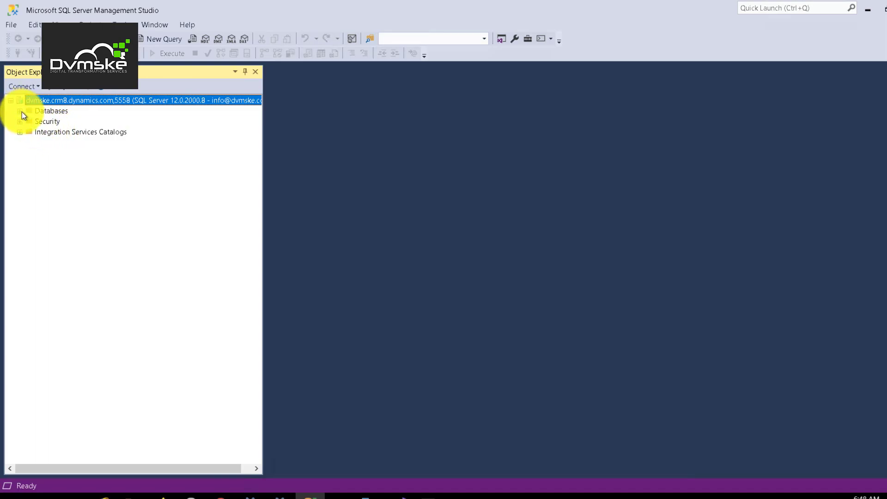
{"action": "left_click", "coordinate": [21, 111]}
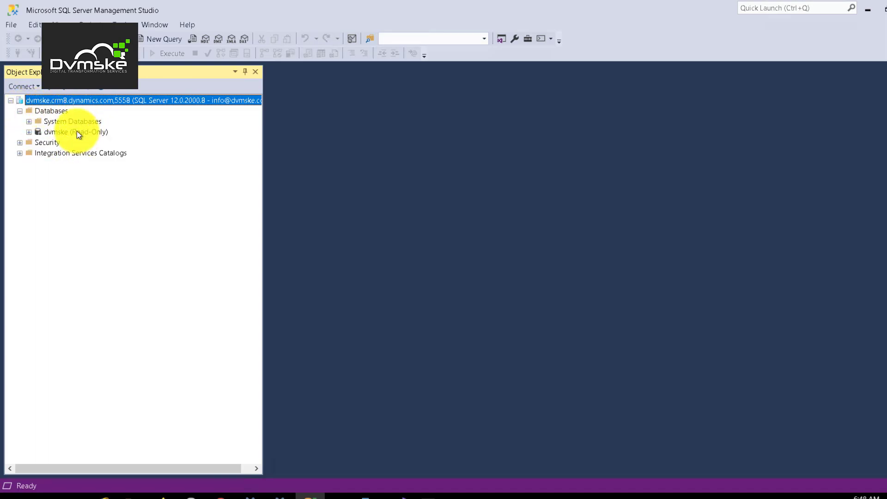
{"action": "left_click", "coordinate": [84, 134]}
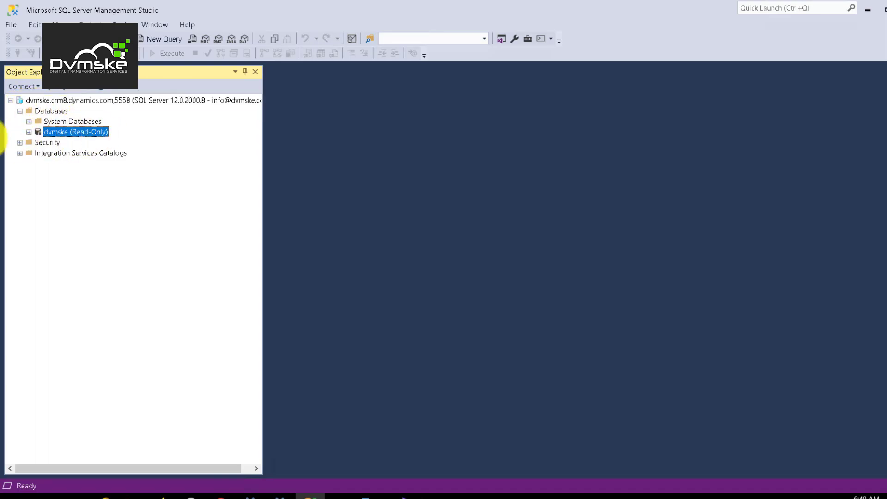
{"action": "left_click", "coordinate": [29, 134]}
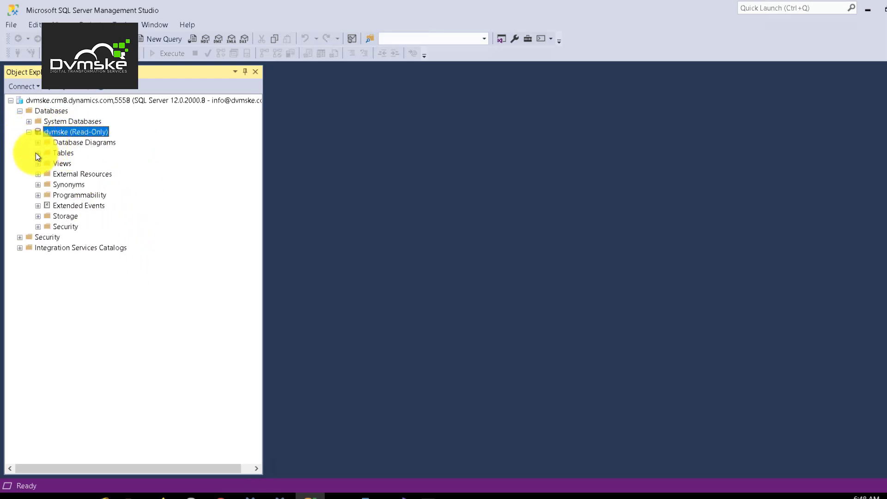
{"action": "left_click", "coordinate": [38, 153]}
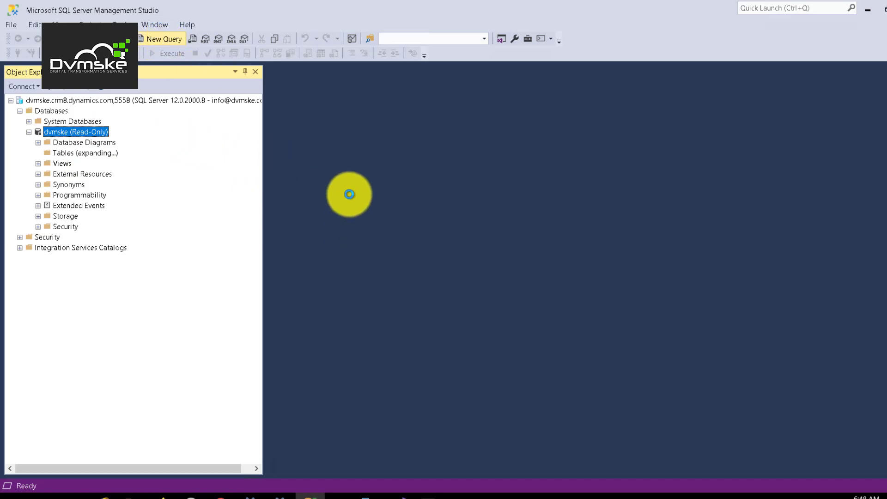
- Run 'Select * from dbo.account' in a new query window and browse the returned account rows
{"action": "left_click", "coordinate": [164, 39]}
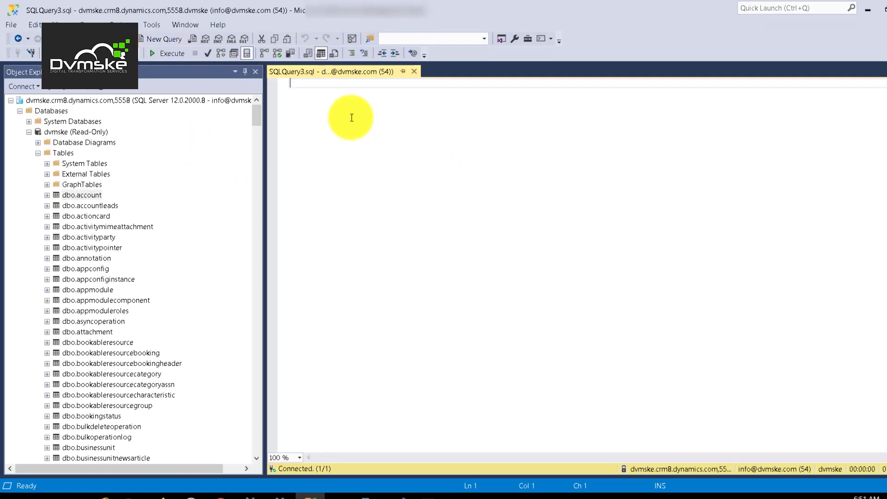
{"action": "type", "text": "Select * "}
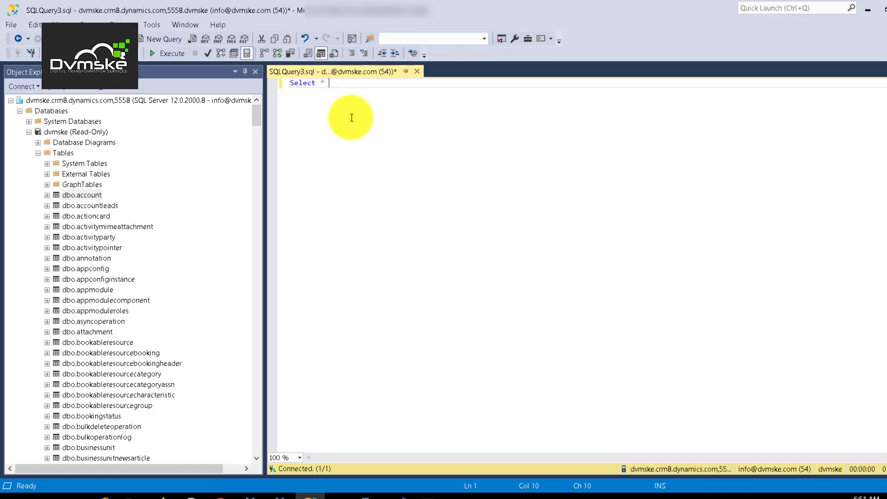
{"action": "type", "text": " from dbo"}
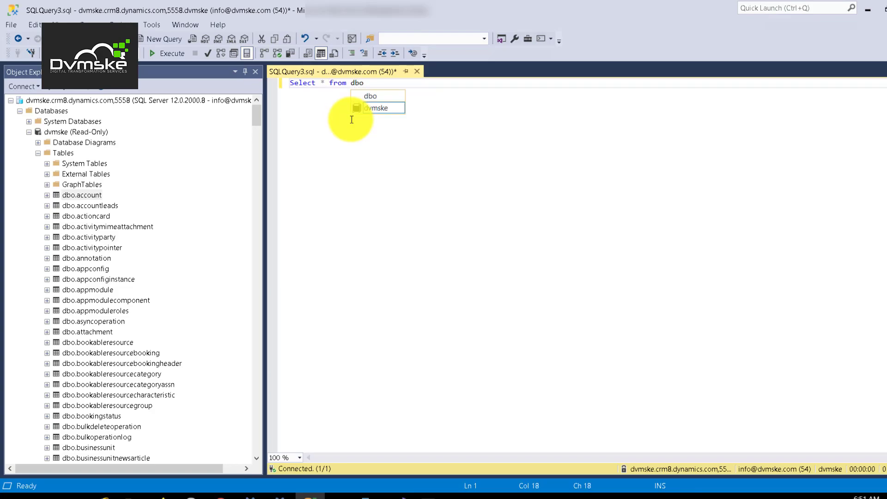
{"action": "type", "text": ".account"}
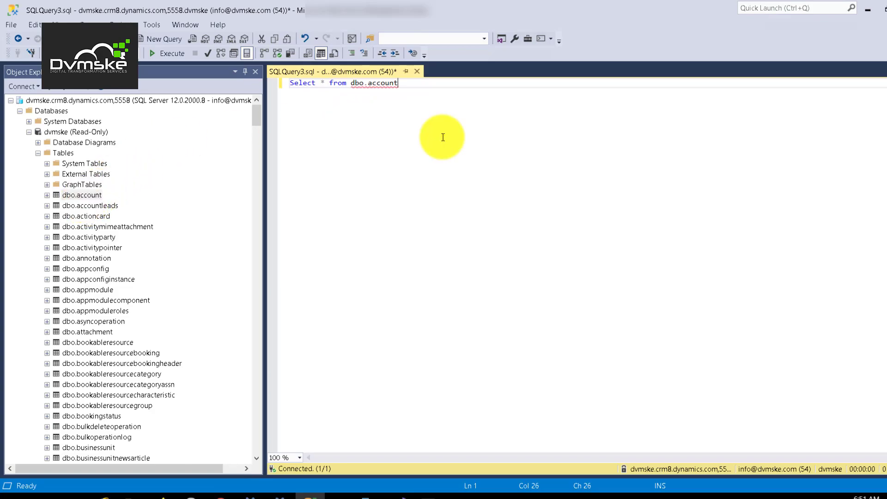
{"action": "left_click_drag", "start_coordinate": [399, 83], "coordinate": [333, 44]}
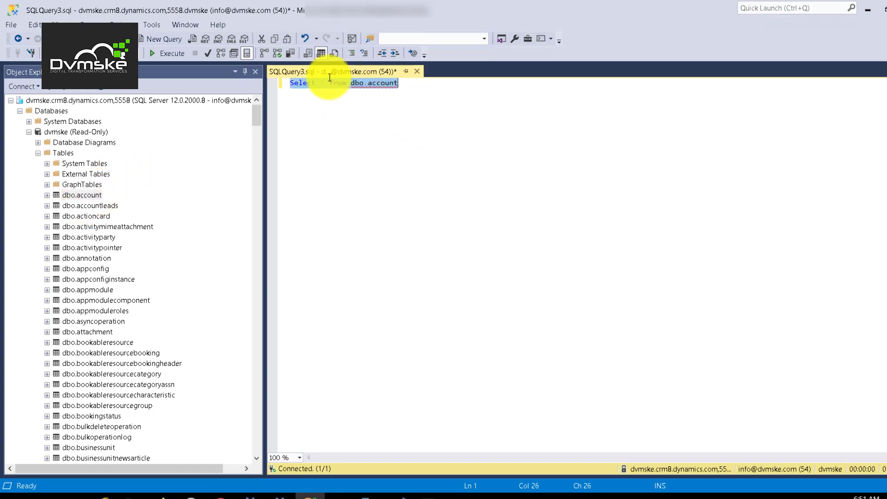
{"action": "left_click", "coordinate": [161, 53]}
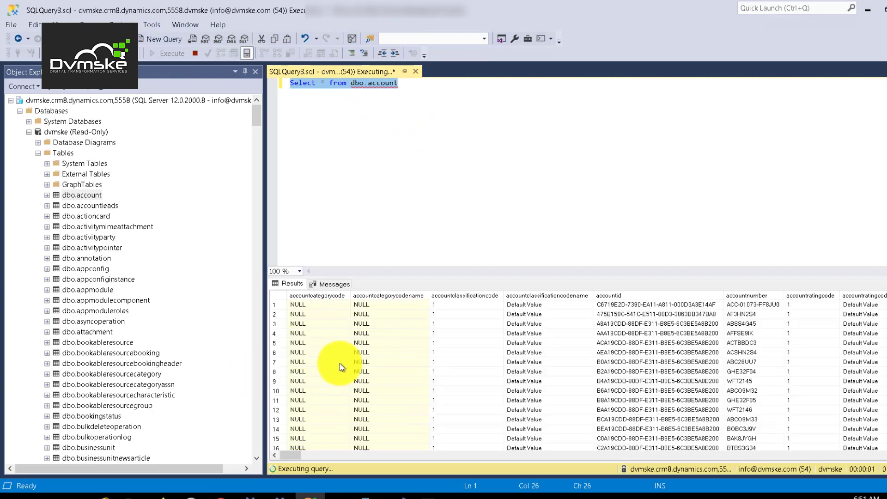
{"action": "scroll", "coordinate": [404, 365], "scroll_direction": "down", "scroll_amount": 20}
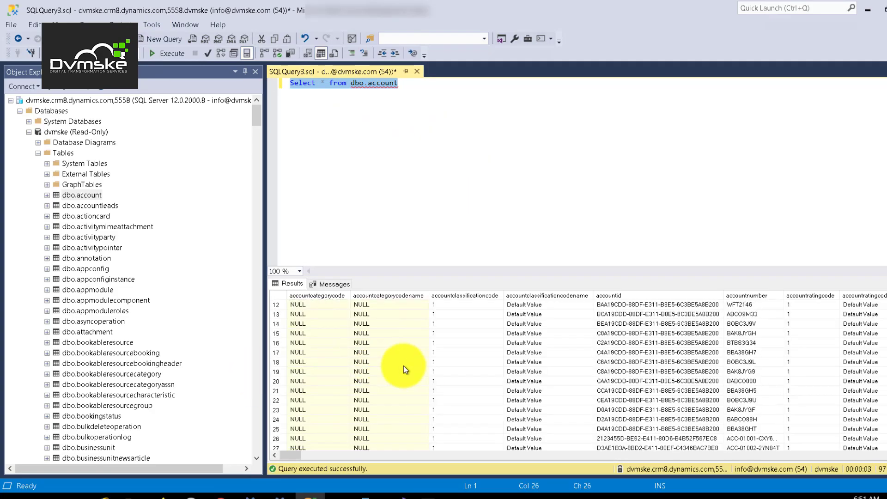
{"action": "scroll", "coordinate": [404, 365], "scroll_direction": "up", "scroll_amount": 20}
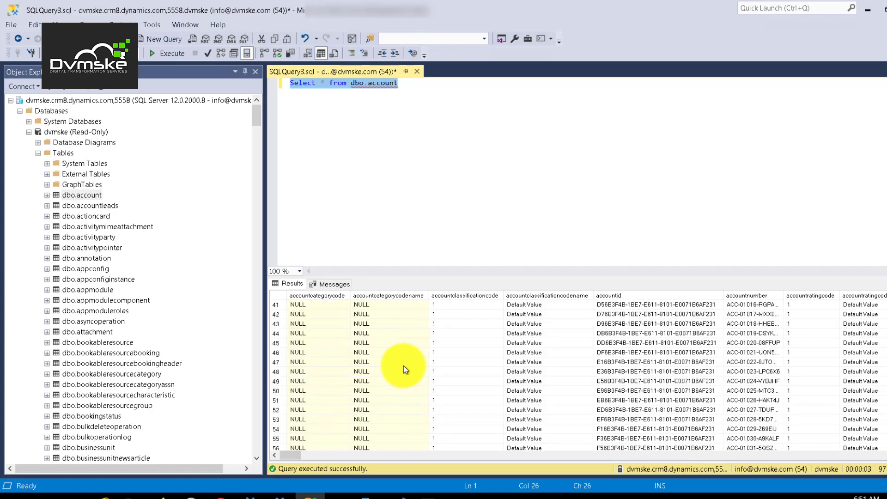
{"action": "scroll", "coordinate": [769, 349], "scroll_direction": "down", "scroll_amount": 10}
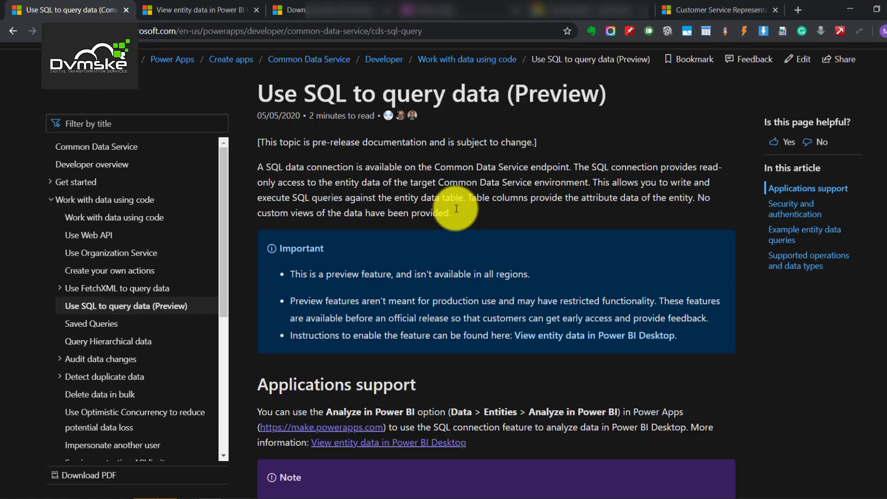
{"action": "scroll", "coordinate": [346, 165], "scroll_direction": "down", "scroll_amount": 1}
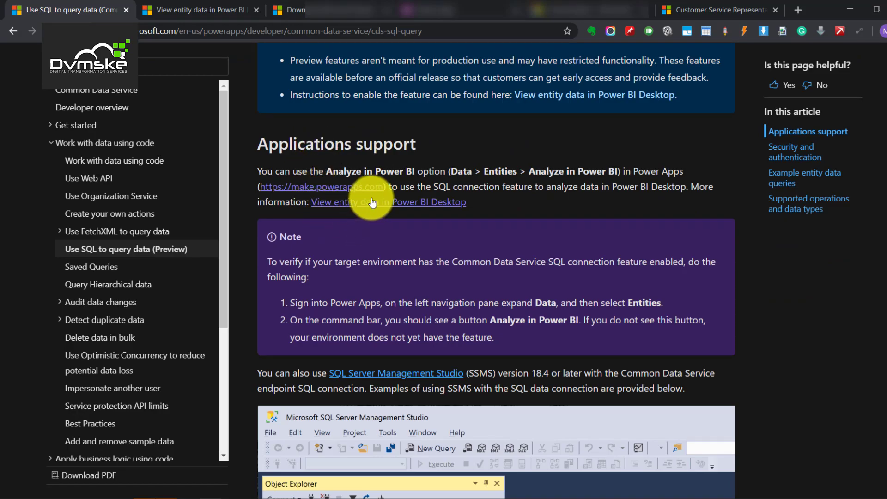
{"action": "scroll", "coordinate": [373, 198], "scroll_direction": "down", "scroll_amount": 3}
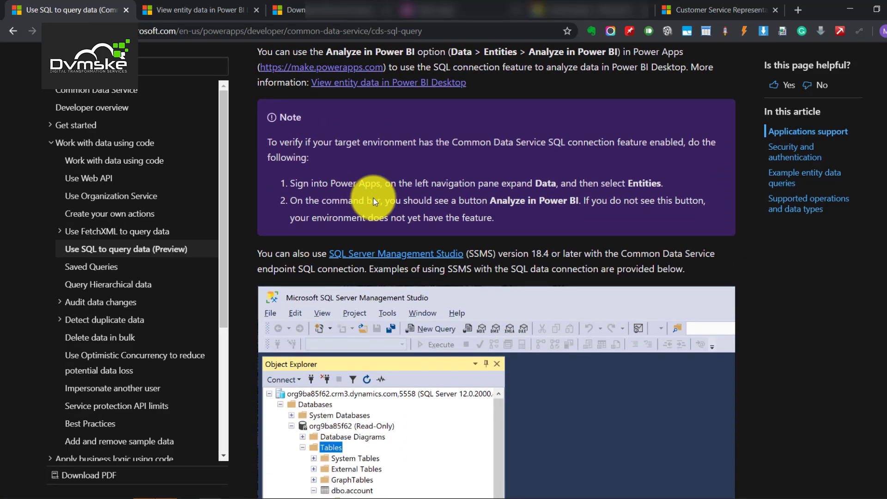
{"action": "scroll", "coordinate": [417, 224], "scroll_direction": "down", "scroll_amount": 8}
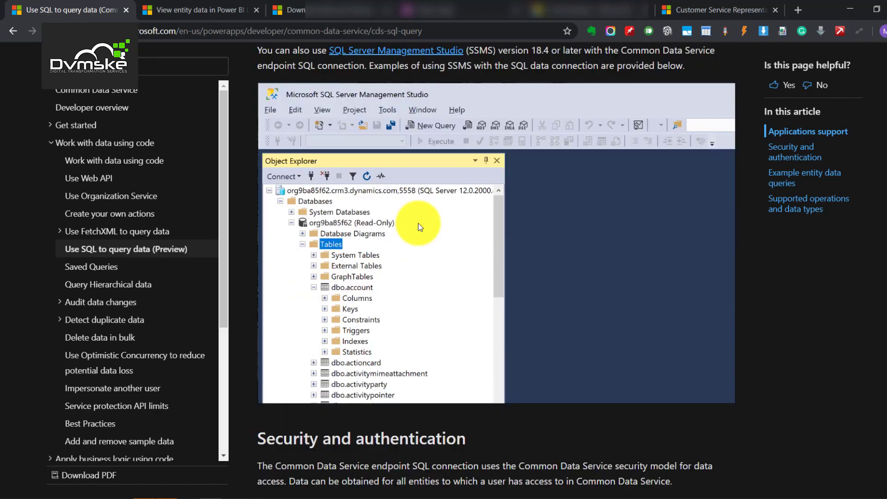
{"action": "scroll", "coordinate": [416, 231], "scroll_direction": "down", "scroll_amount": 20}
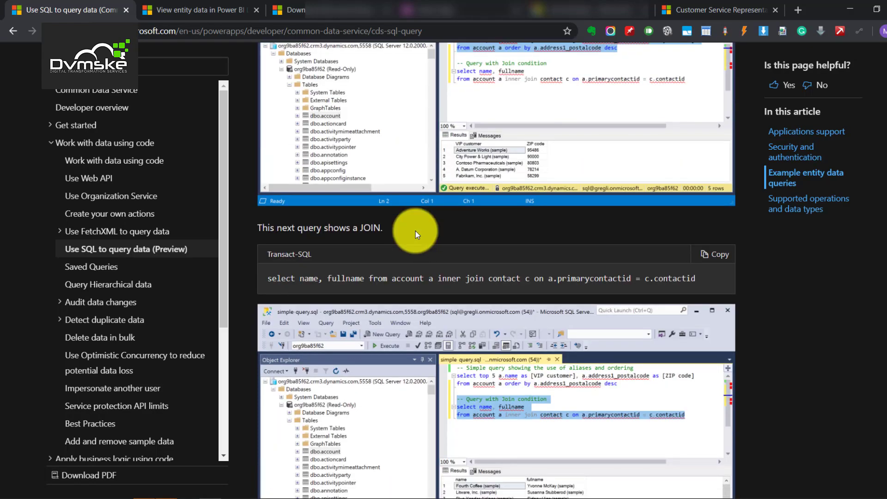
{"action": "scroll", "coordinate": [415, 231], "scroll_direction": "down", "scroll_amount": 6}
{"action": "scroll", "coordinate": [406, 180], "scroll_direction": "up", "scroll_amount": 6}
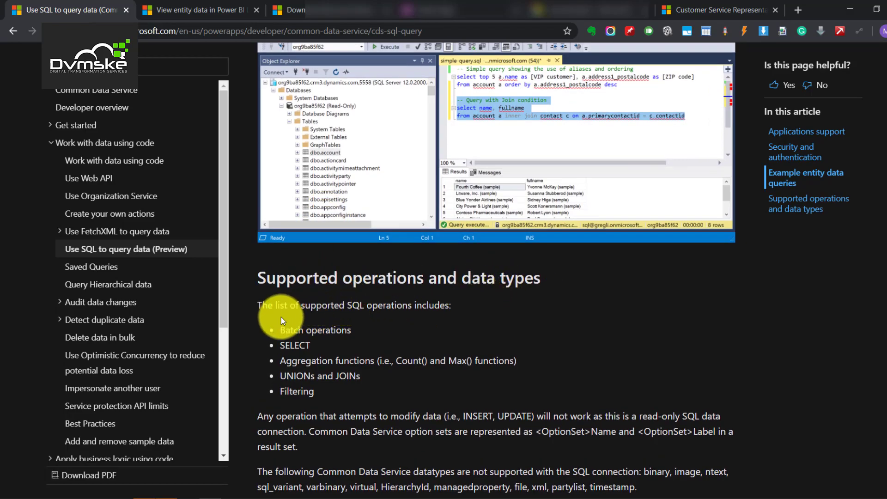
{"action": "mouse_move", "coordinate": [282, 330]}
{"action": "left_mouse_down"}
{"action": "mouse_move", "coordinate": [283, 361]}
{"action": "mouse_move", "coordinate": [350, 390]}
{"action": "mouse_move", "coordinate": [279, 326]}
{"action": "left_mouse_up"}
{"action": "scroll", "coordinate": [287, 319], "scroll_direction": "down", "scroll_amount": 3}
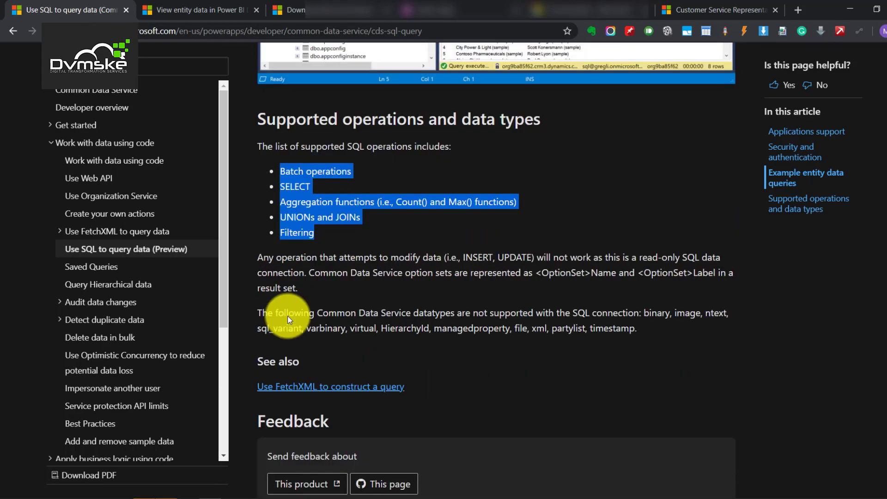
{"action": "scroll", "coordinate": [288, 315], "scroll_direction": "down", "scroll_amount": 3}
{"action": "scroll", "coordinate": [323, 293], "scroll_direction": "up", "scroll_amount": 20}
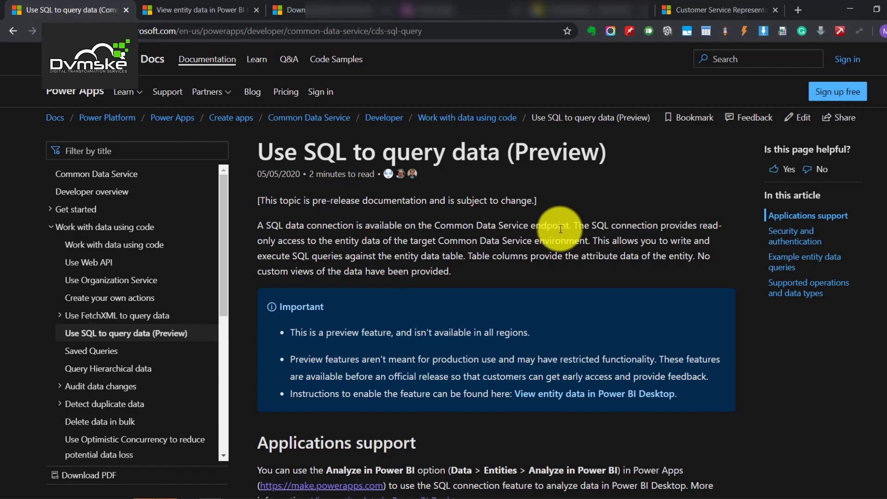
{"action": "scroll", "coordinate": [451, 240], "scroll_direction": "down", "scroll_amount": 10}
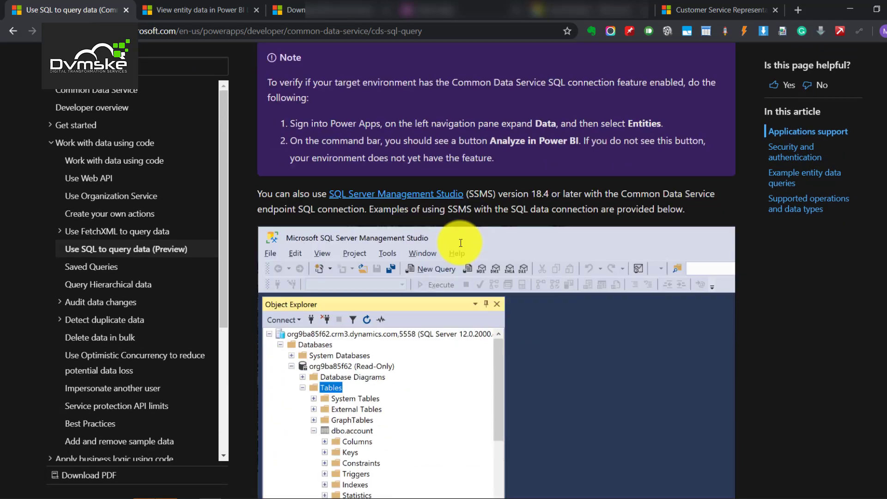
{"action": "scroll", "coordinate": [460, 243], "scroll_direction": "down", "scroll_amount": 20}
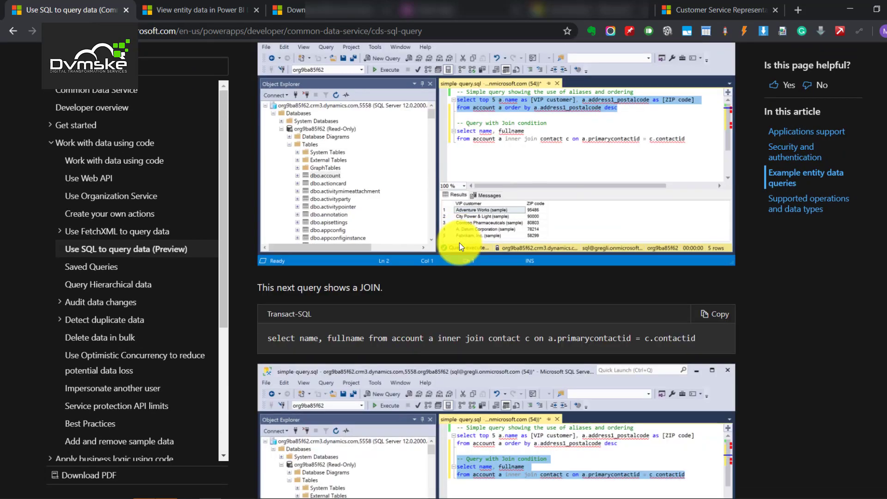
{"action": "scroll", "coordinate": [460, 243], "scroll_direction": "down", "scroll_amount": 16}
{"action": "scroll", "coordinate": [459, 244], "scroll_direction": "up", "scroll_amount": 6}
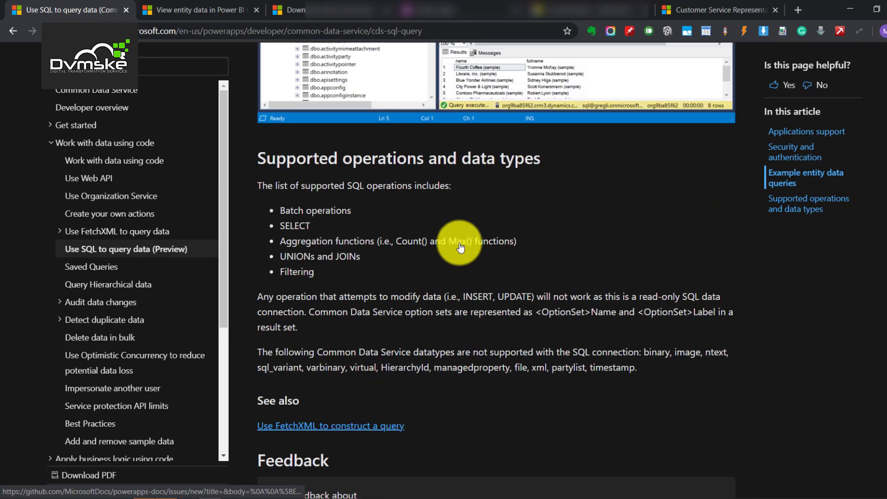
{"action": "scroll", "coordinate": [460, 247], "scroll_direction": "up", "scroll_amount": 5}
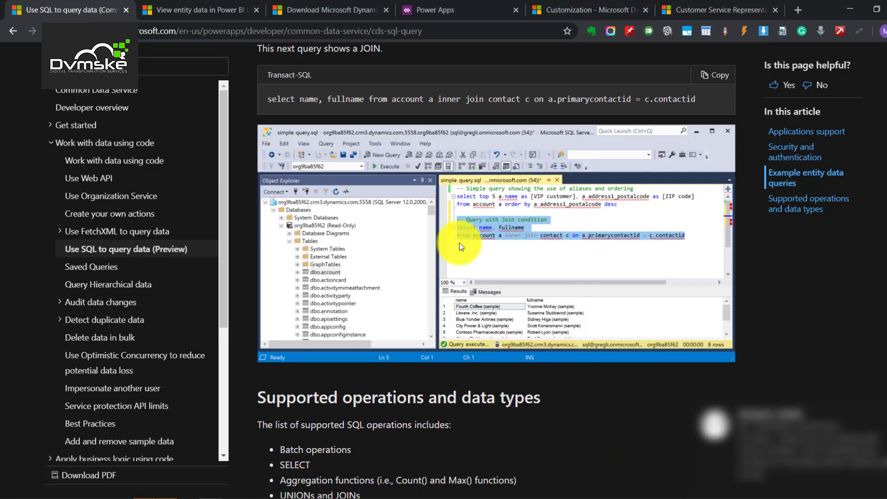